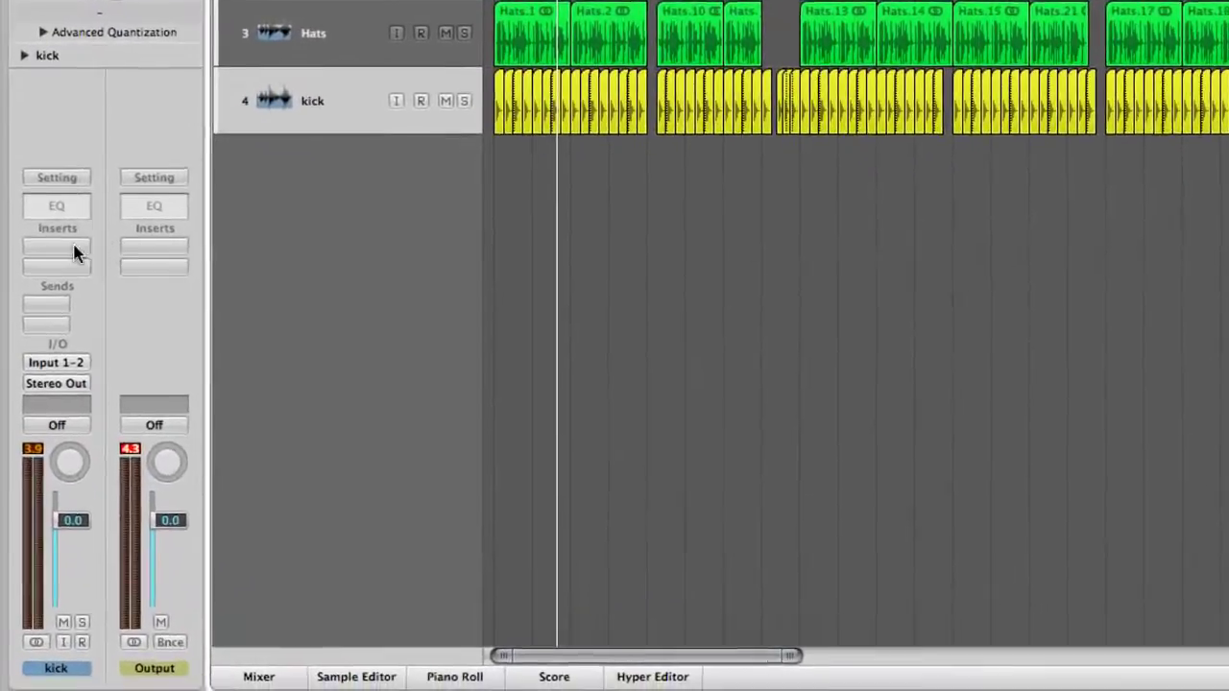
- Load a Dynamics > Compressor into the kick channel's insert slot and close its window
left_click(77, 253)
mouse_move(81, 323)
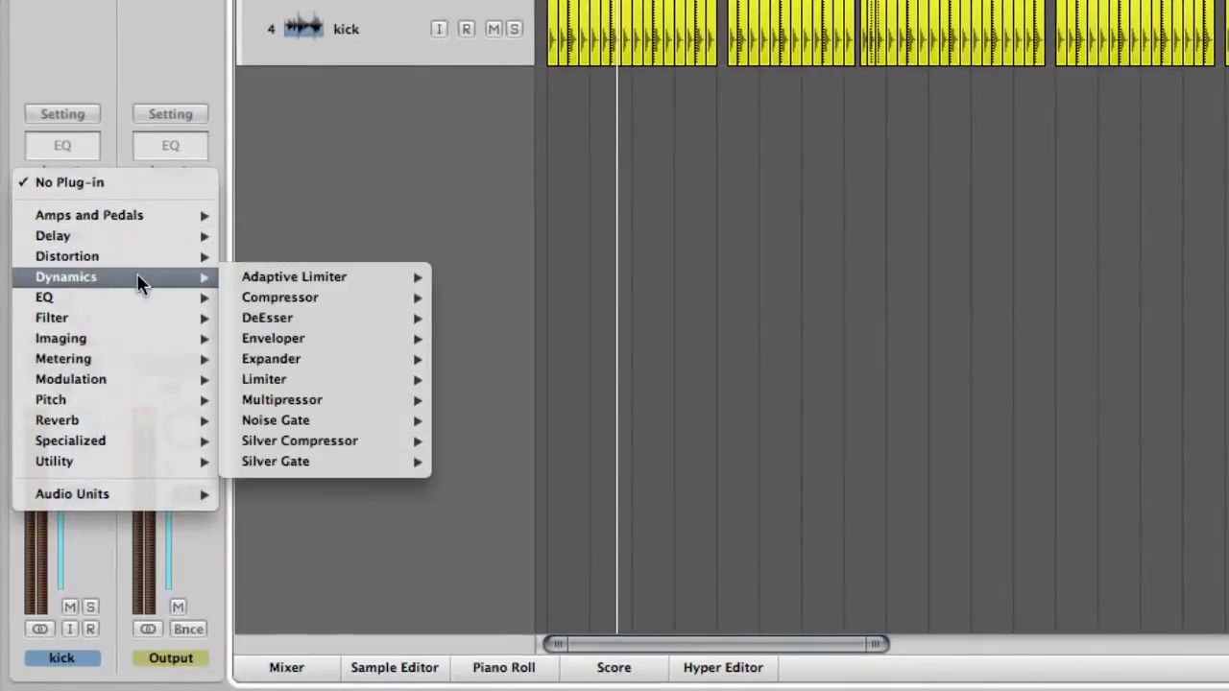
left_click(269, 298)
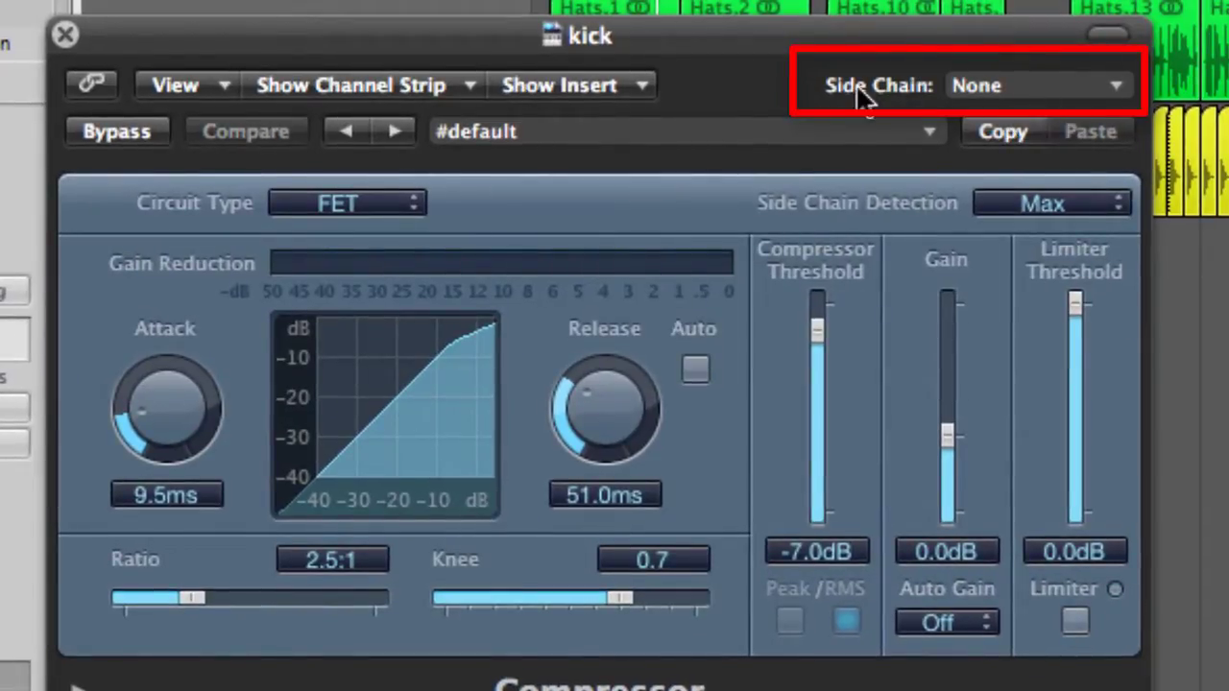
left_click(66, 37)
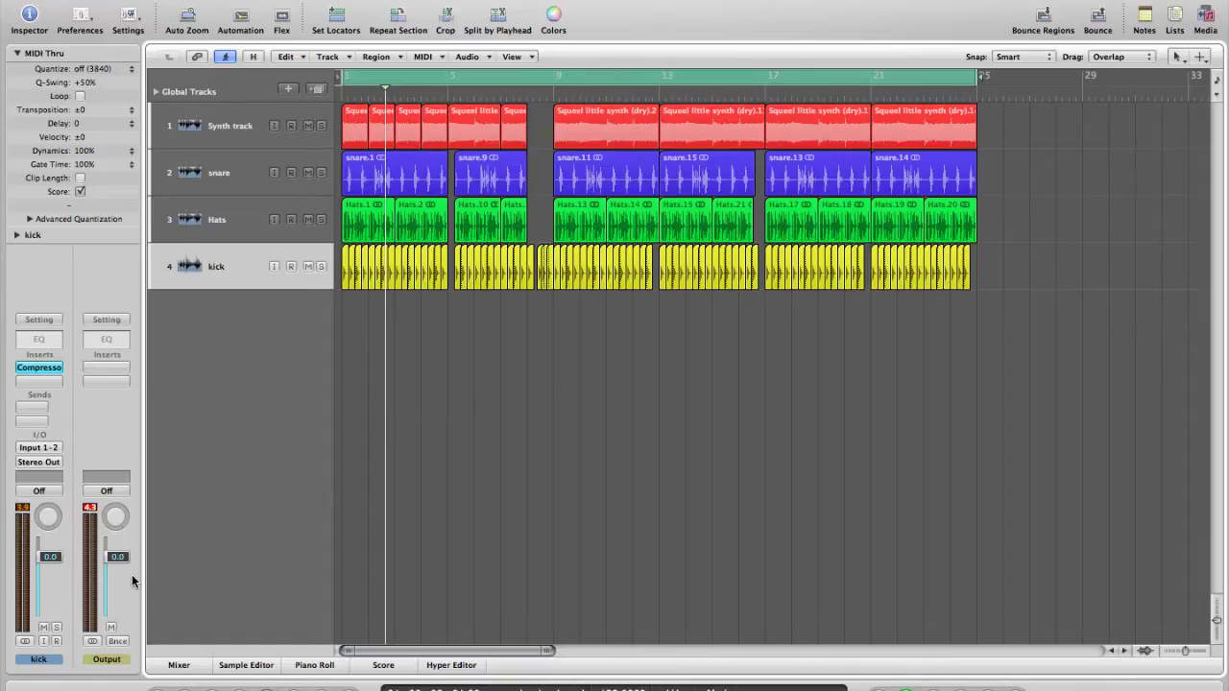
- Pull the Output channel strip's volume fader down to -2.5 dB
left_click_drag(116, 558, 116, 569)
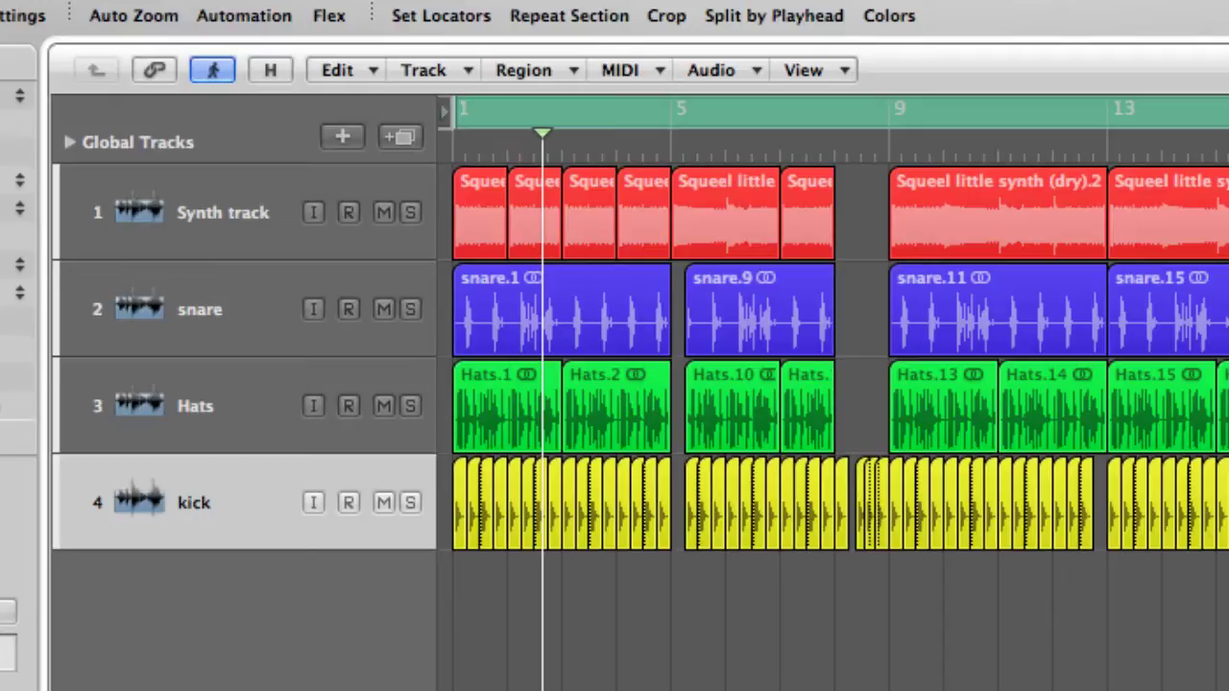
- Play the four-track arrangement from bar 1 and stop just before bar 9
key("space")
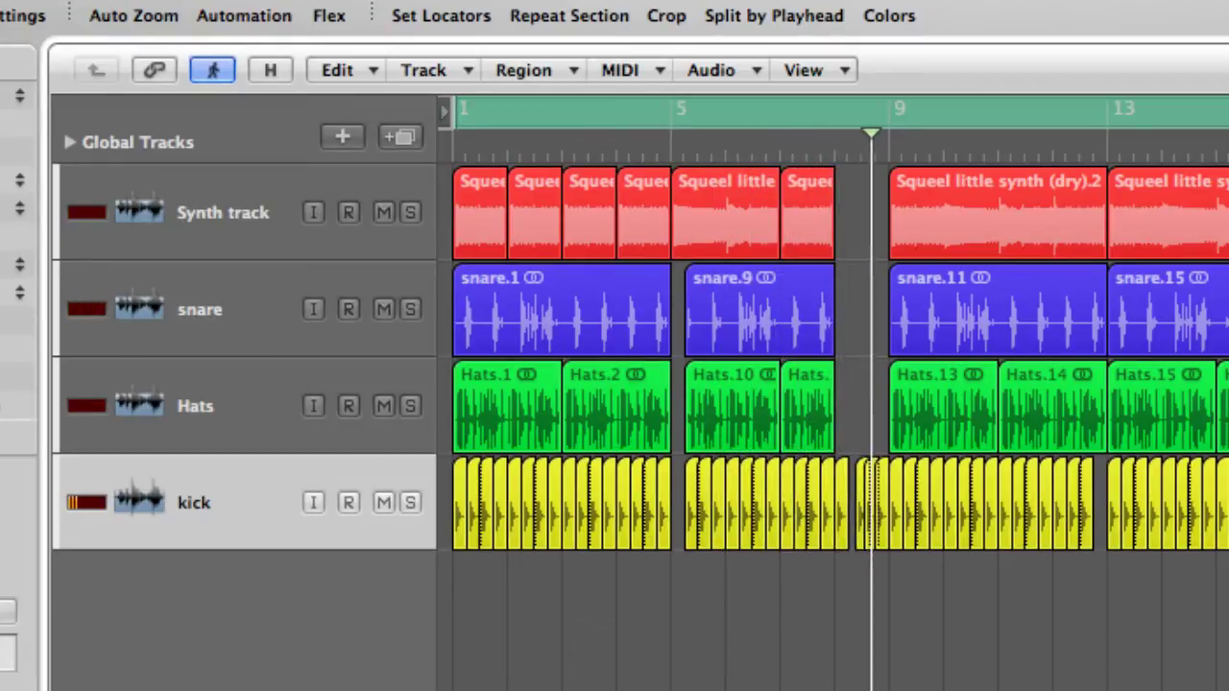
key("space")
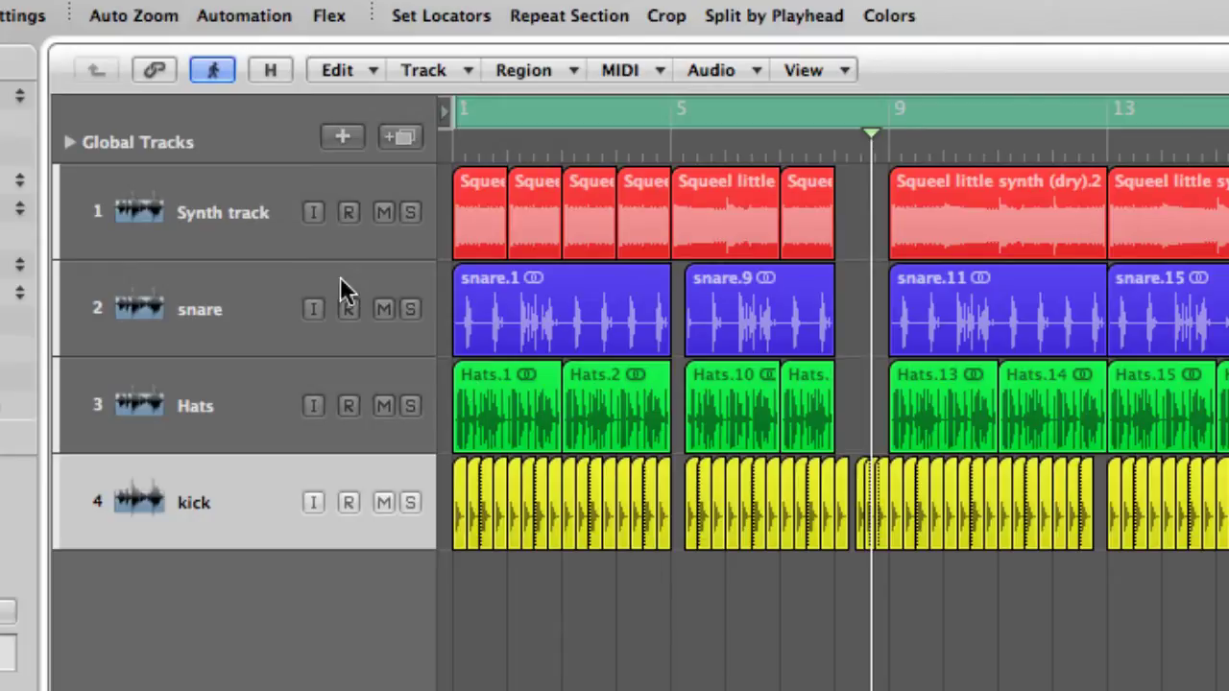
left_click(231, 199)
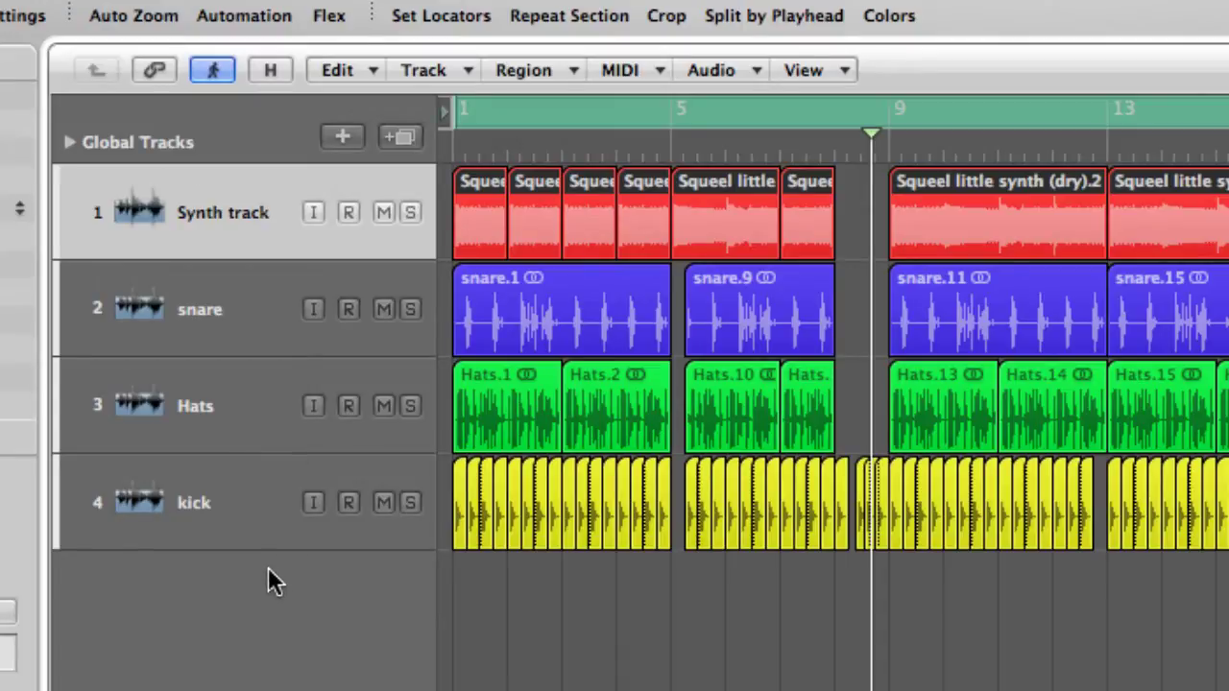
left_click(217, 467)
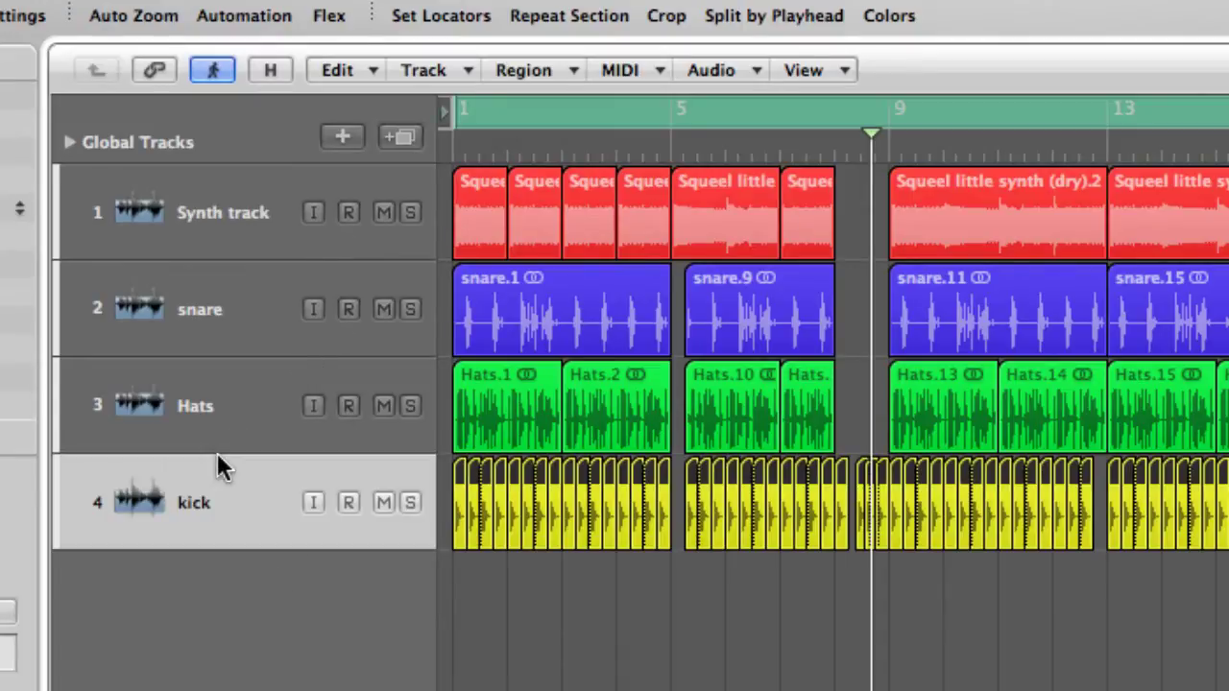
key("alt+super+n")
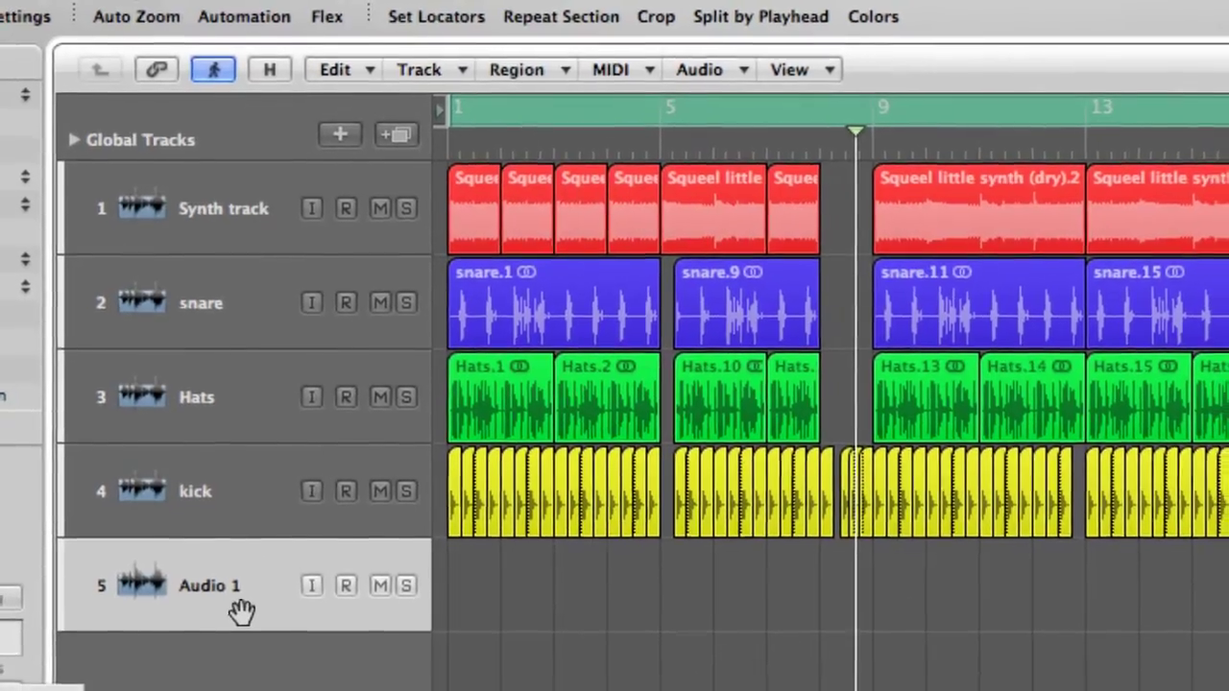
key("super+BackSpace")
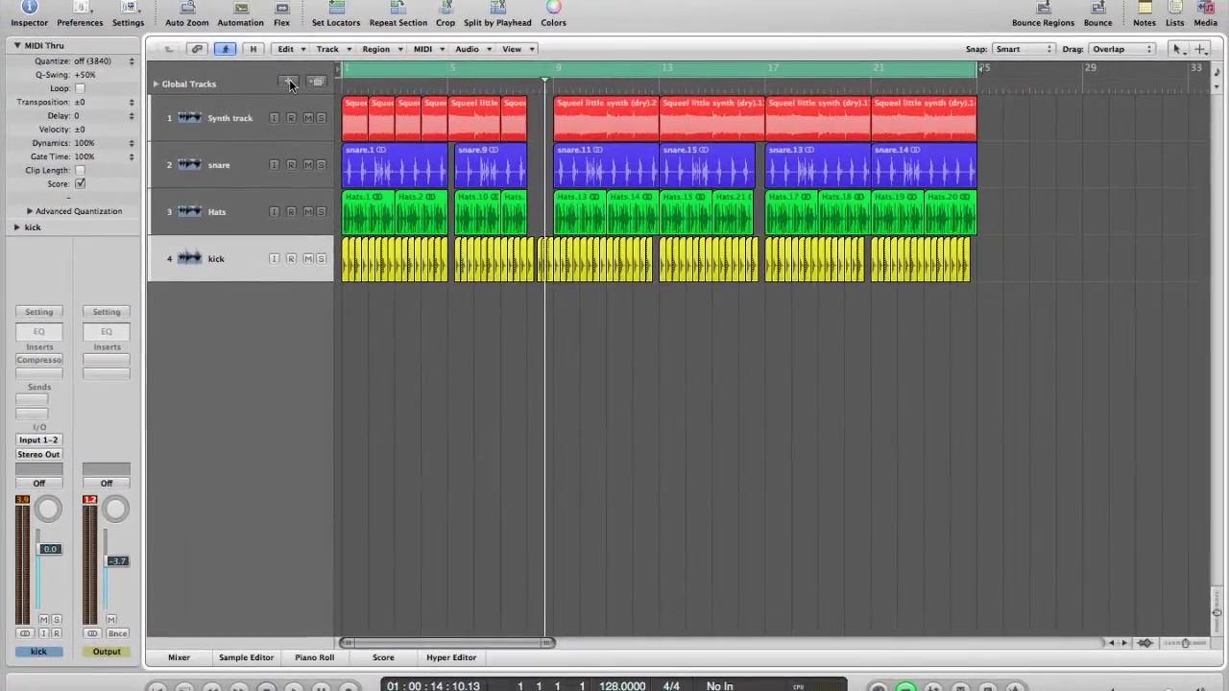
- Create a Software Instrument track and load the SIDECHAIN SET UP Ultrabeat channel strip setting
left_click(292, 84)
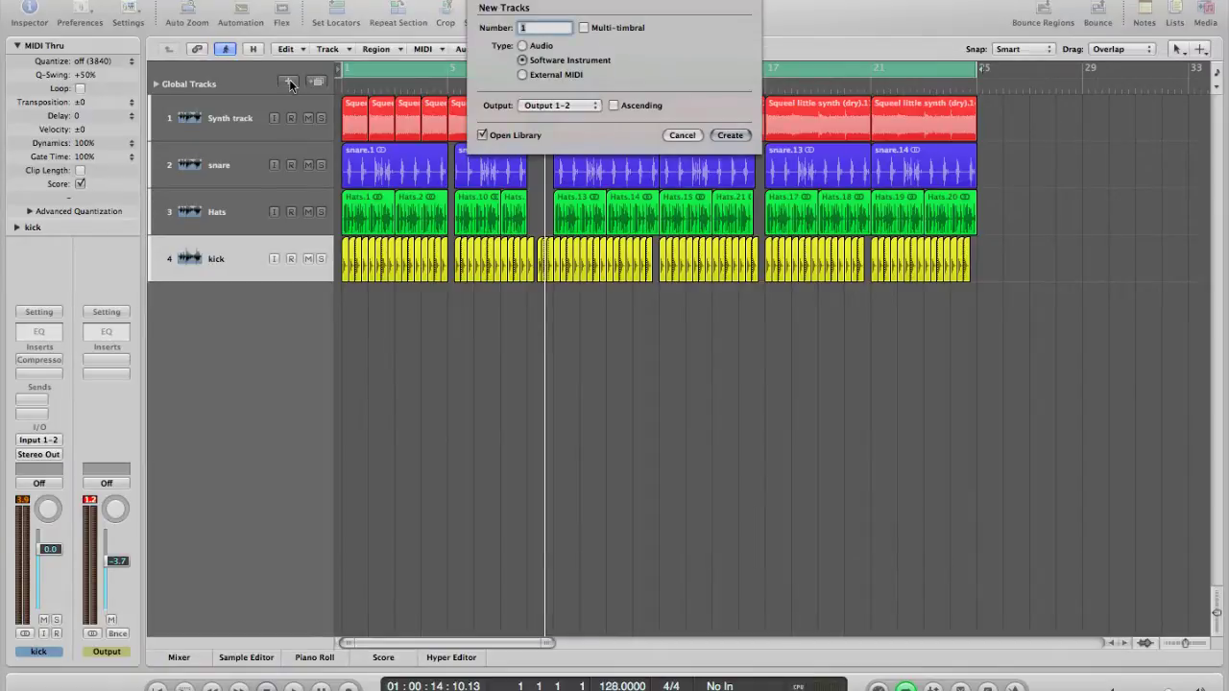
key("Return")
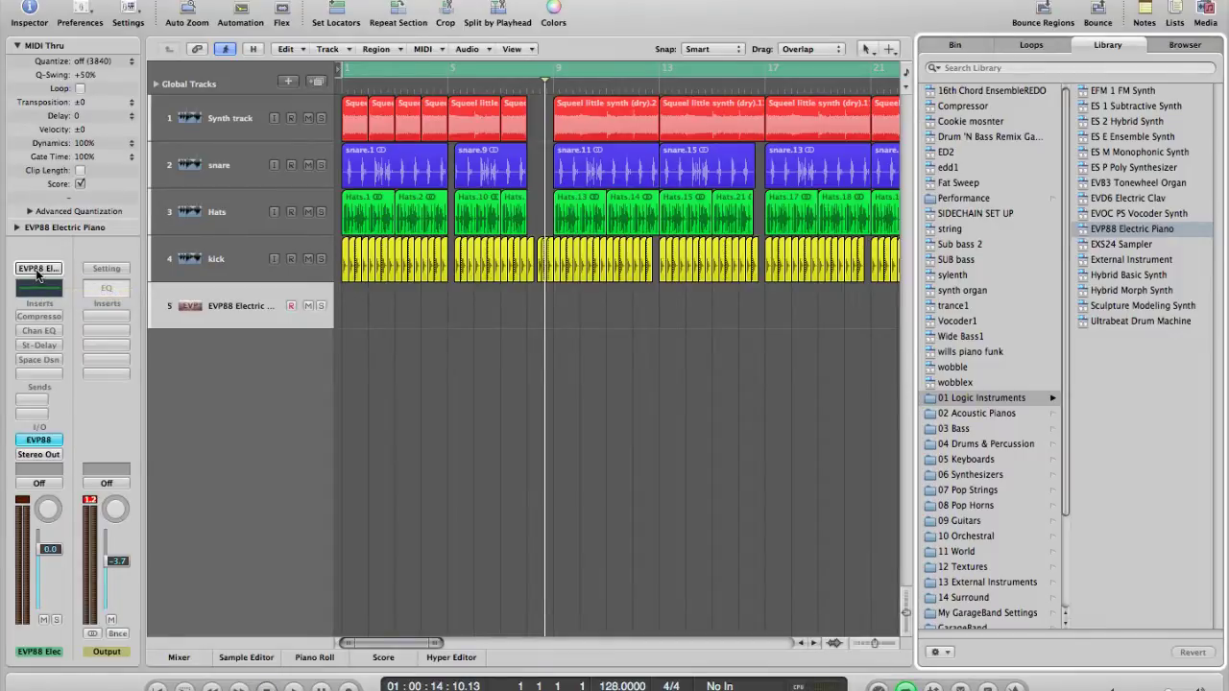
left_click(38, 271)
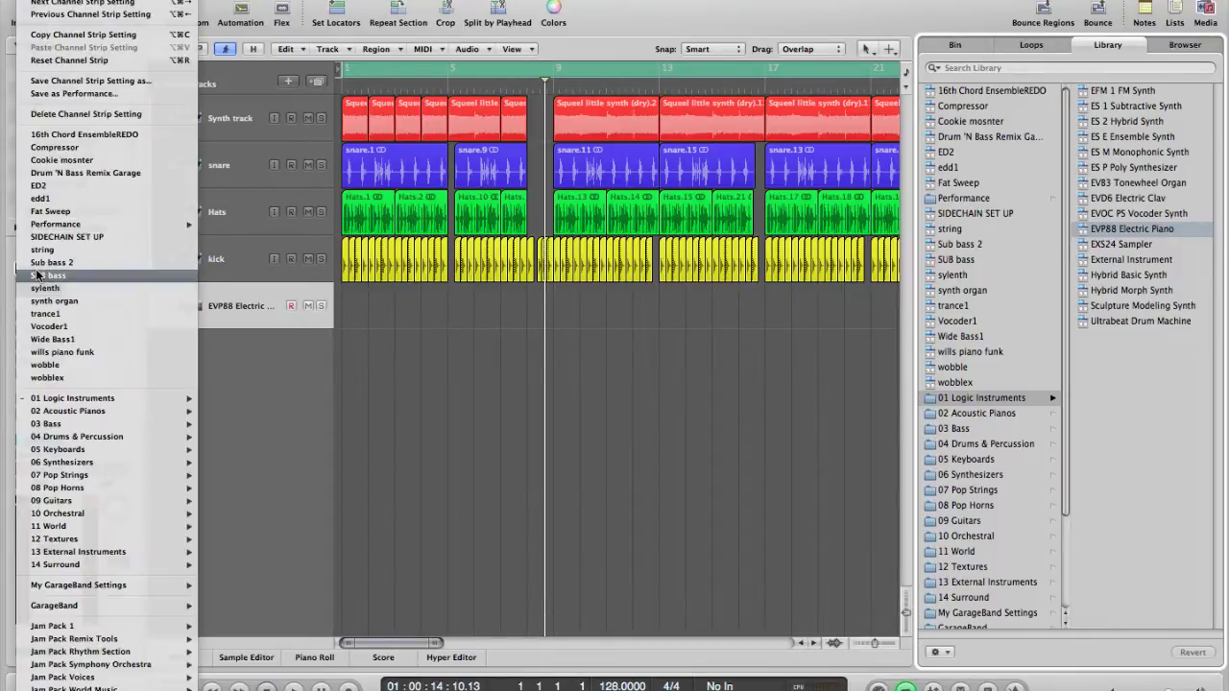
left_click(103, 237)
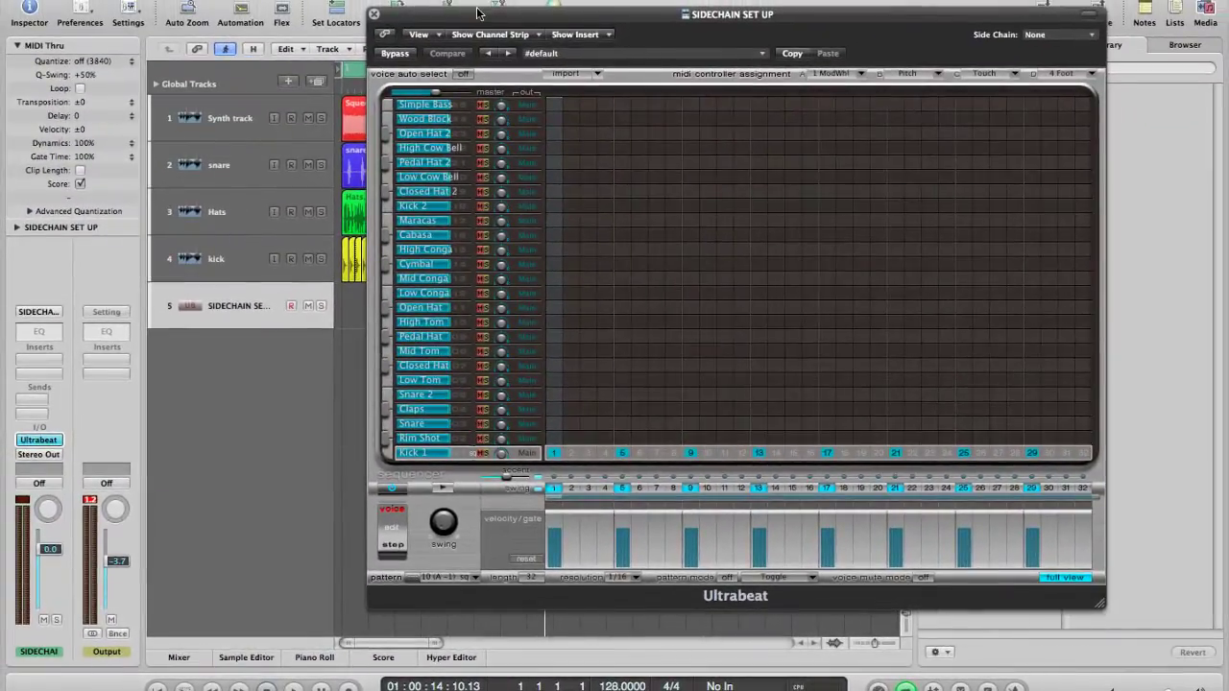
- Drag the Ultrabeat window by its title bar up and to the right
left_click_drag(478, 12, 574, 0)
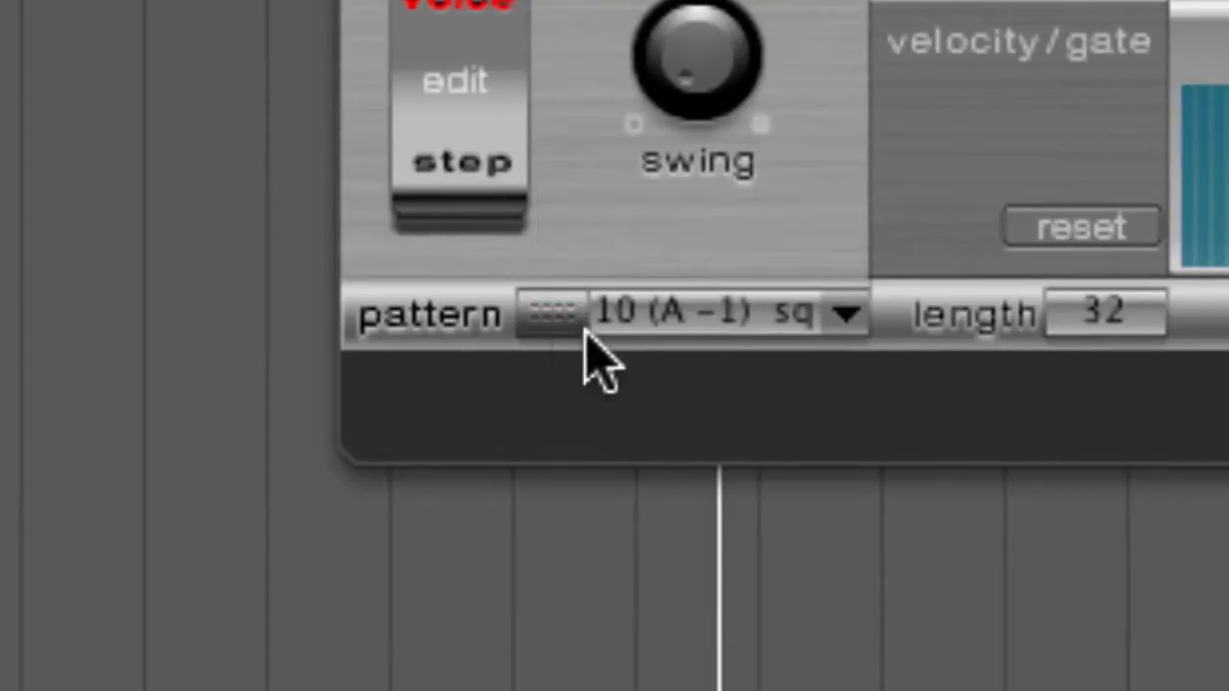
- Drag the Ultrabeat pattern onto track 5 as a region, then clear all six Kick 1 steps
left_click(545, 407)
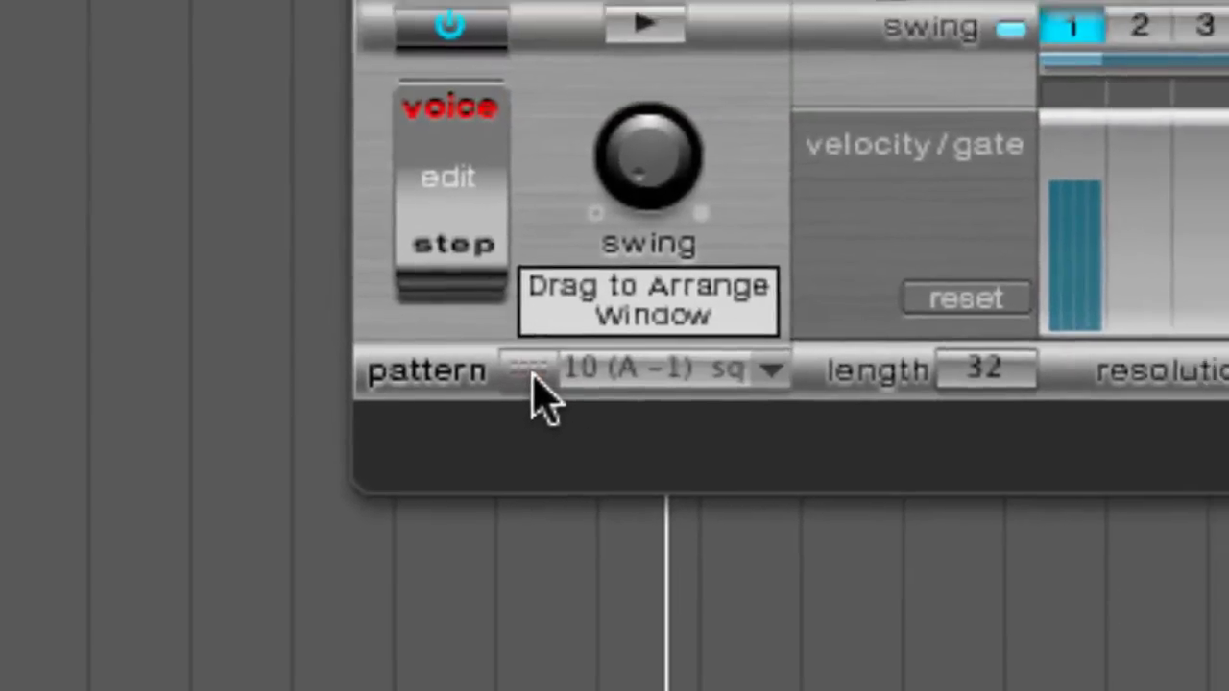
left_click_drag(559, 343, 242, 219)
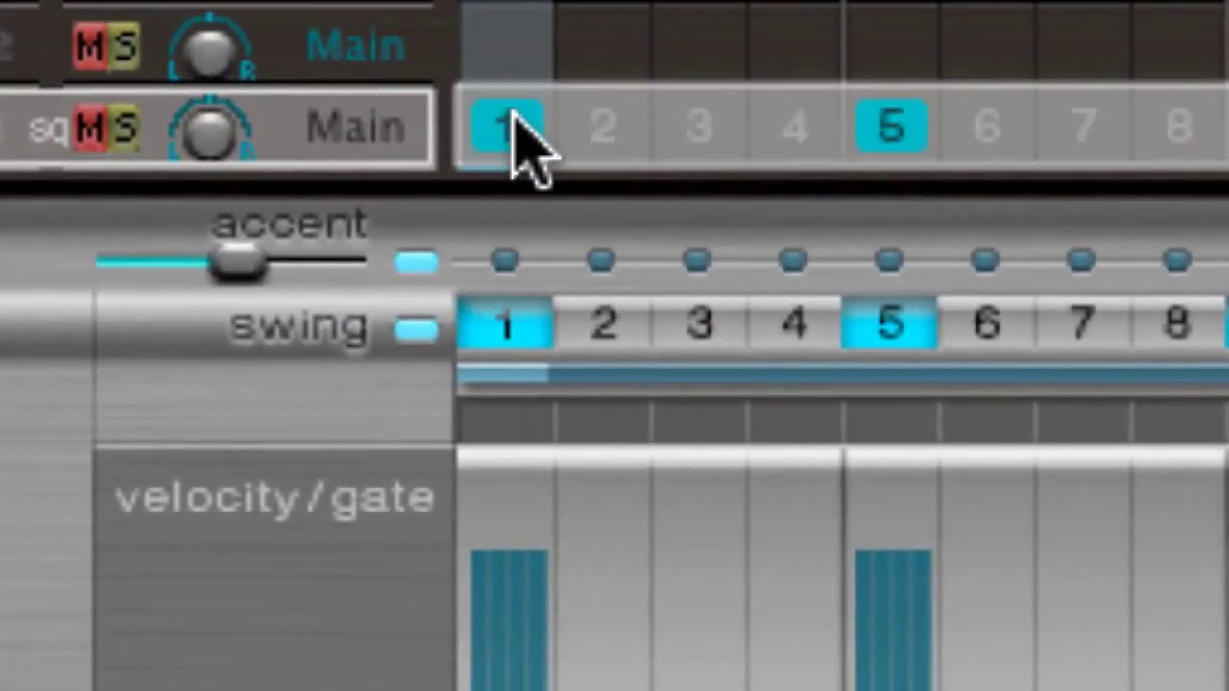
left_click(508, 130)
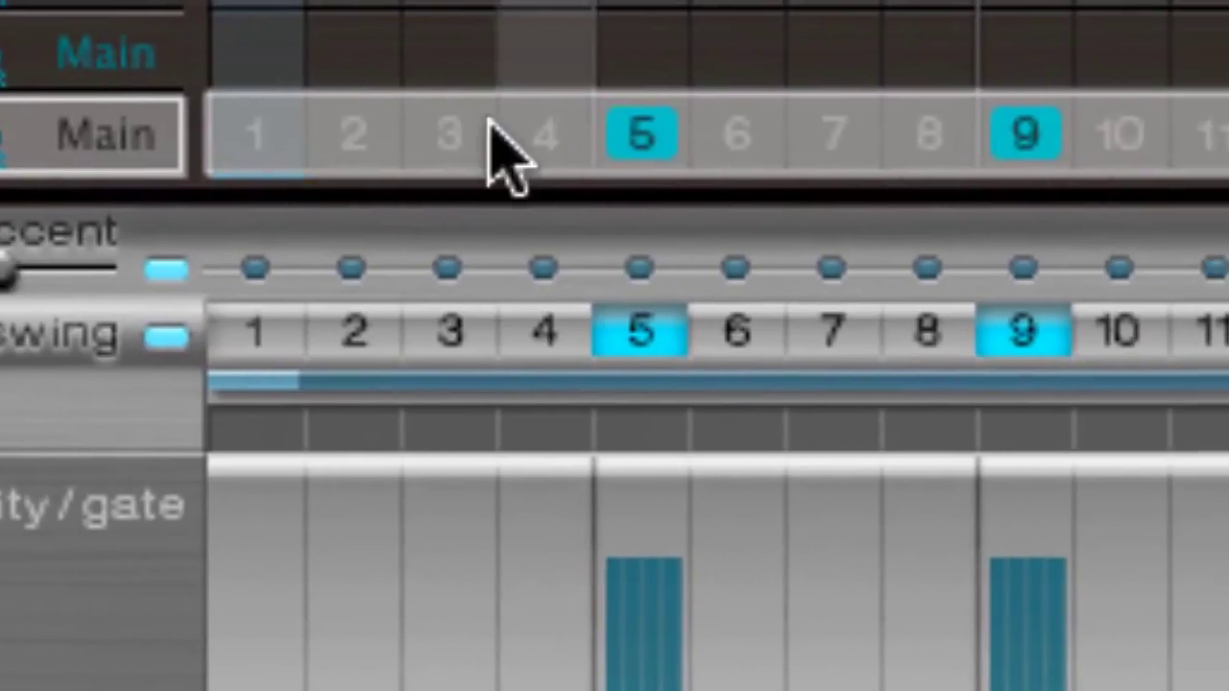
left_click(641, 134)
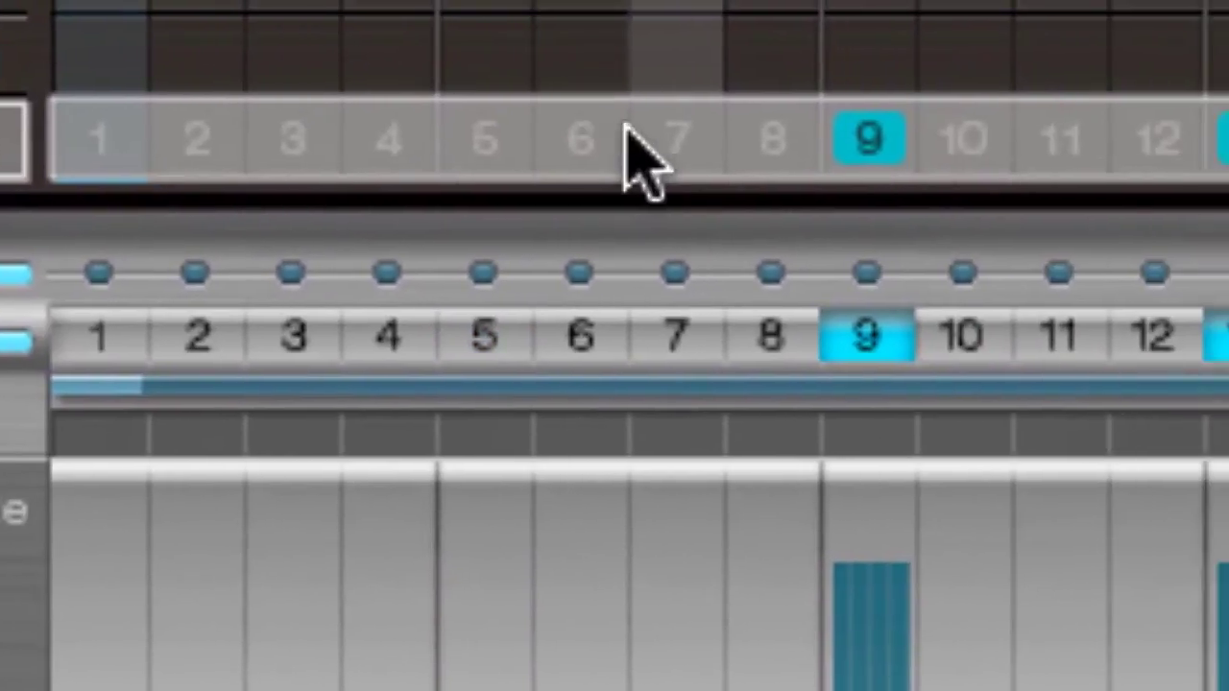
left_click(1025, 135)
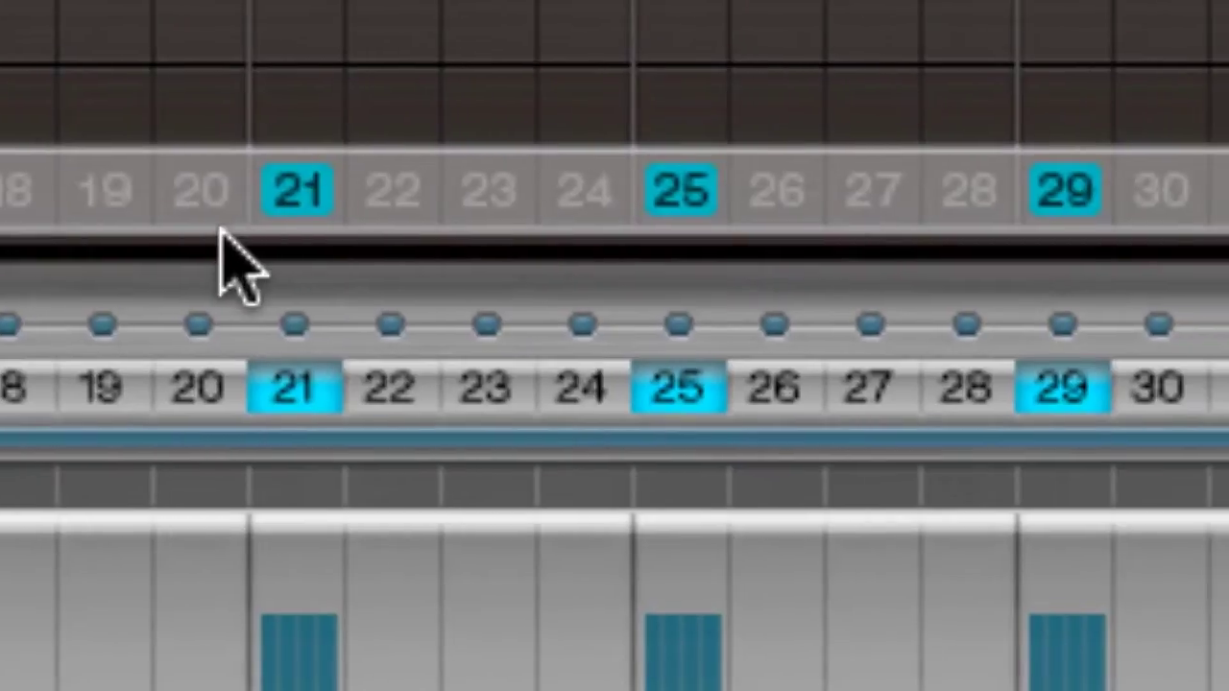
left_click(298, 190)
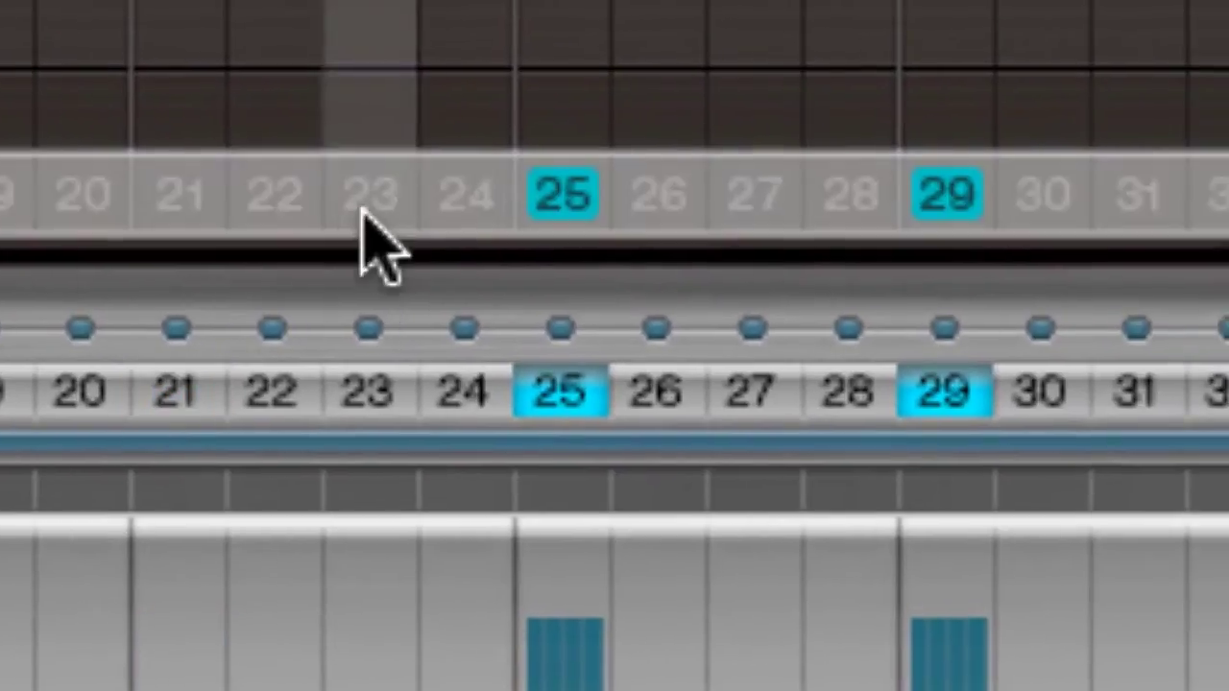
left_click(682, 190)
left_click(1066, 190)
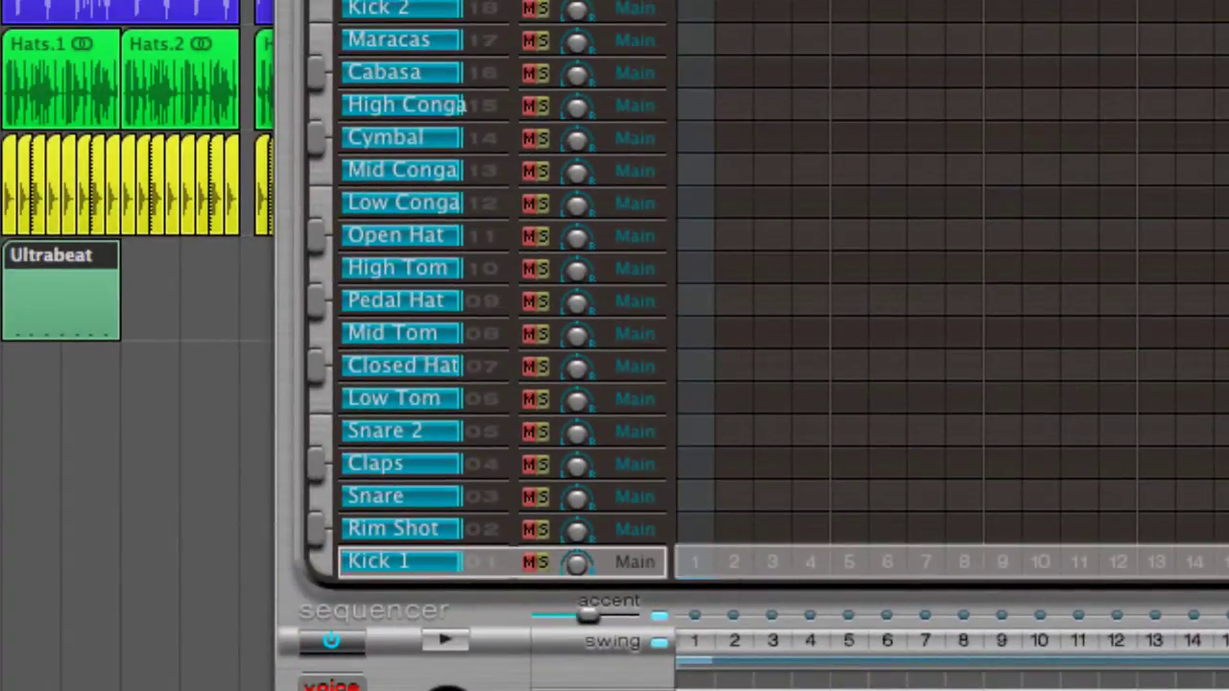
key("super+w")
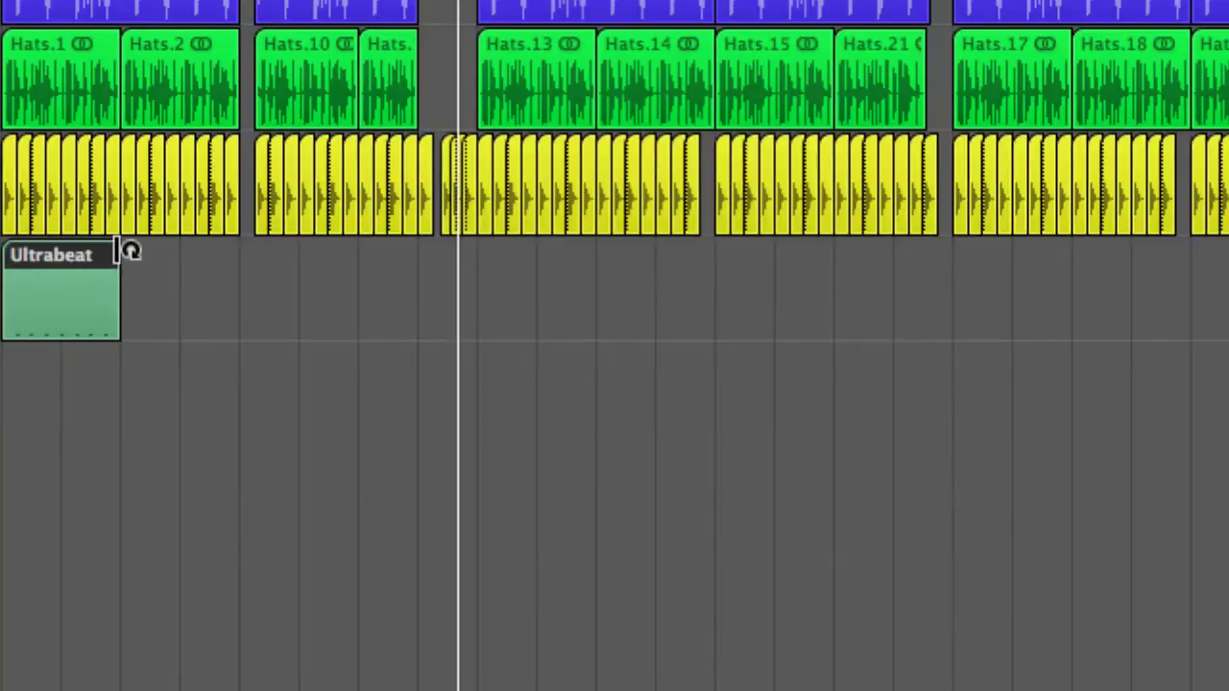
- Extend the Ultrabeat region's loop across many bars and zoom out to see it
mouse_move(123, 251)
left_mouse_down()
mouse_move(954, 266)
mouse_move(1228, 288)
left_mouse_up()
key("super+Left")
scroll(1020, 317, "left", 3)
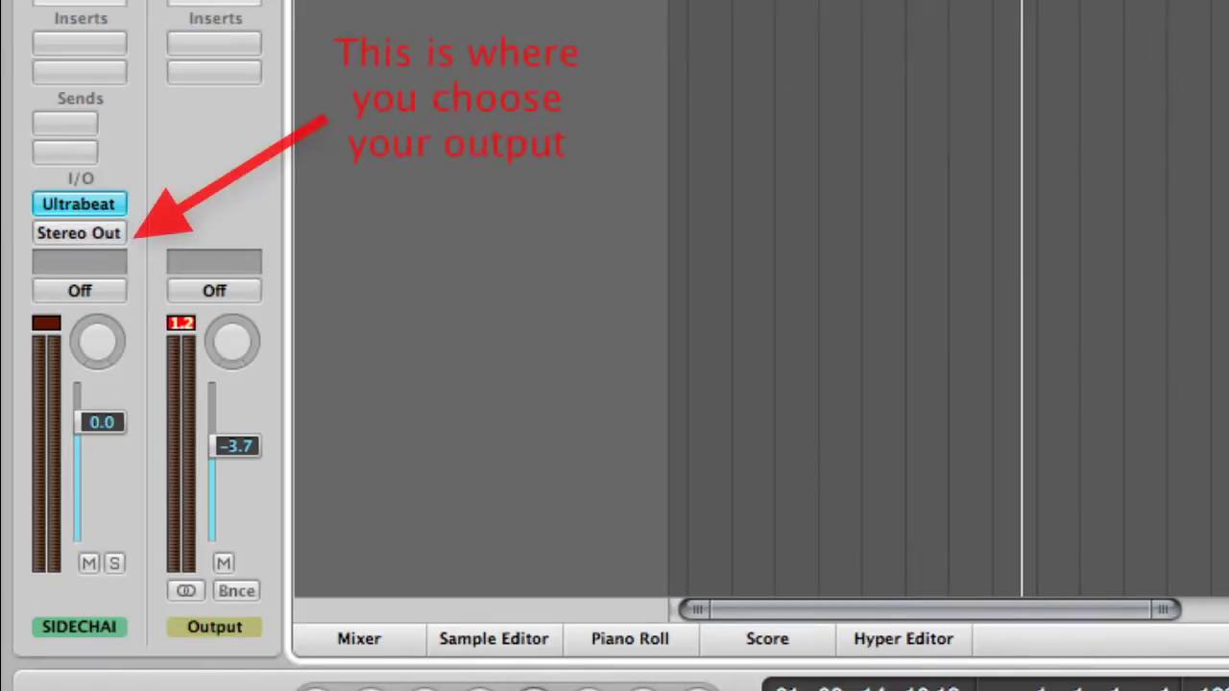
- Solo the SIDECHAIN track, play it to about 01:00:07, then stop and unsolo
key("s")
key("space")
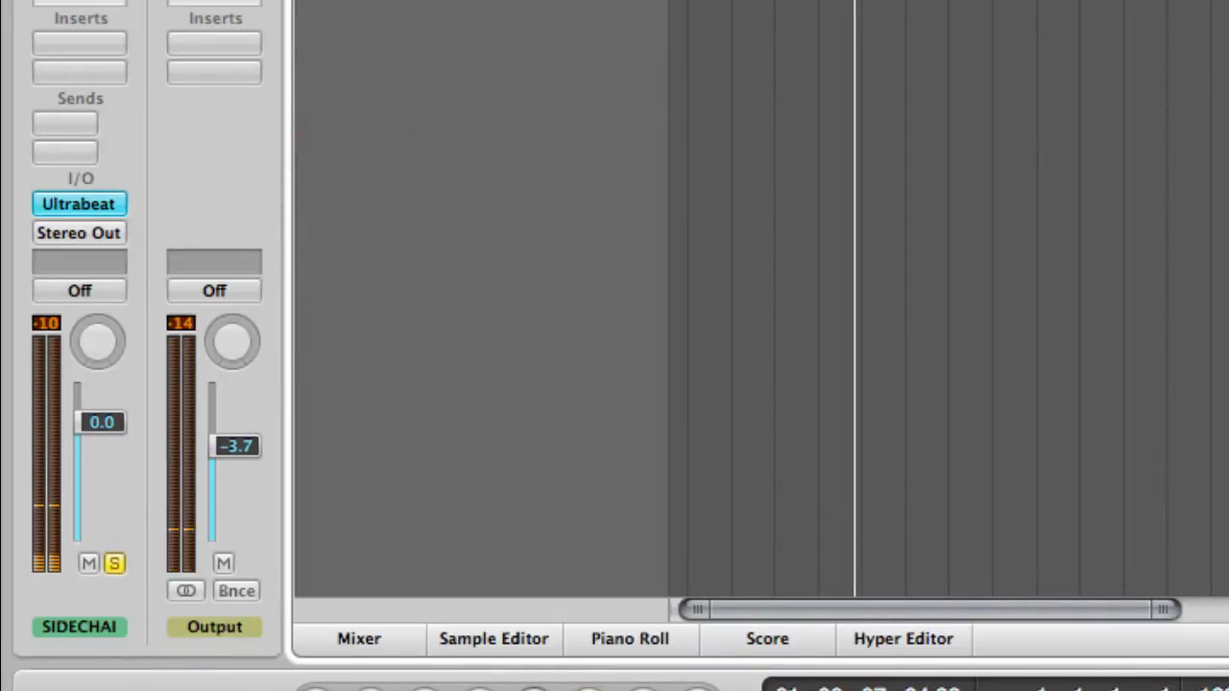
key("space")
key("s")
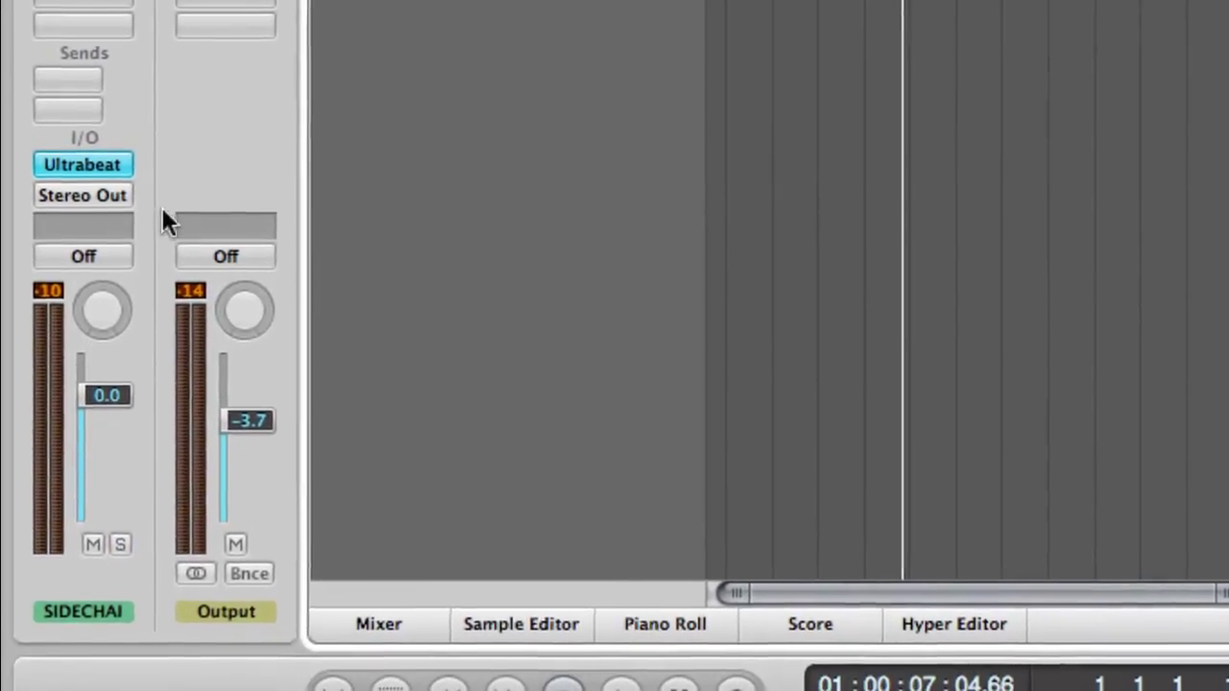
- Route the SIDECHAIN channel's output to Bus 64, creating Aux 1, and show the Mixer
left_click(114, 195)
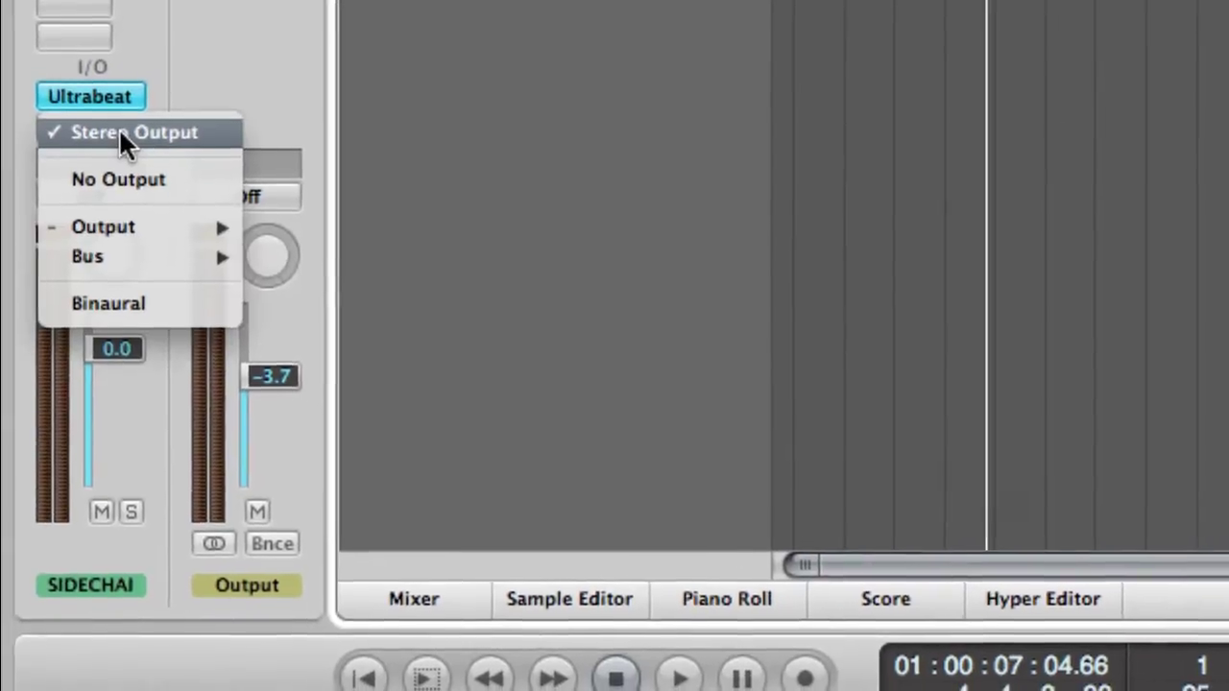
mouse_move(141, 223)
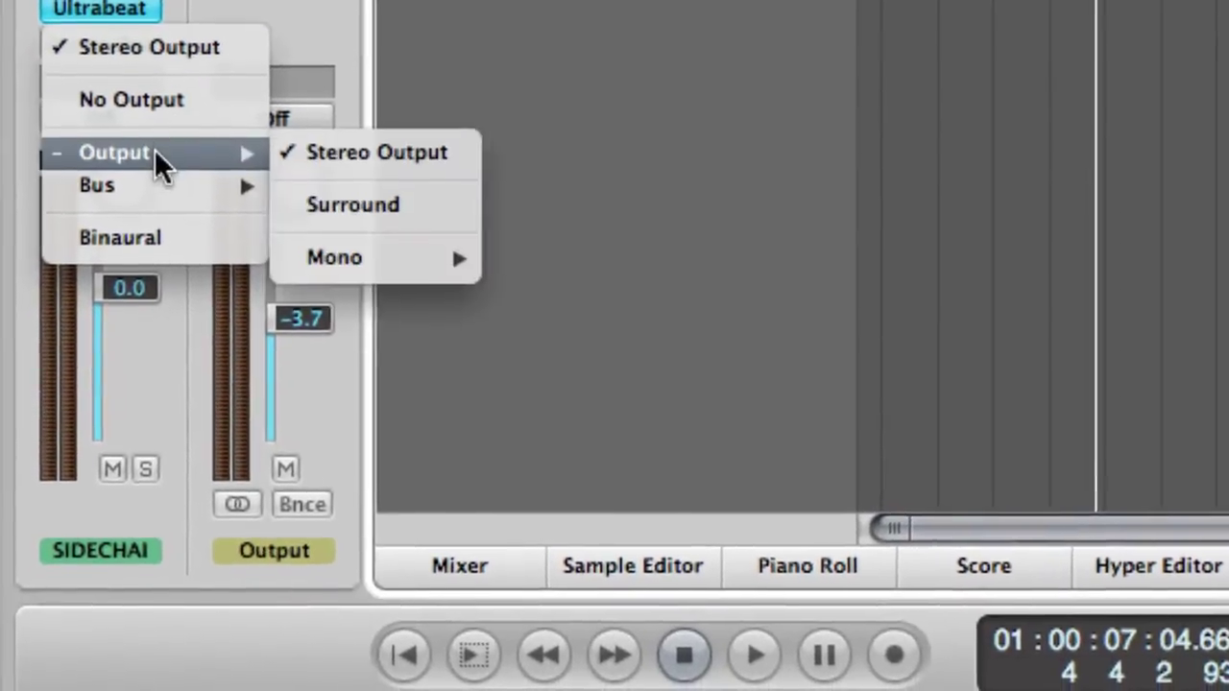
mouse_move(223, 186)
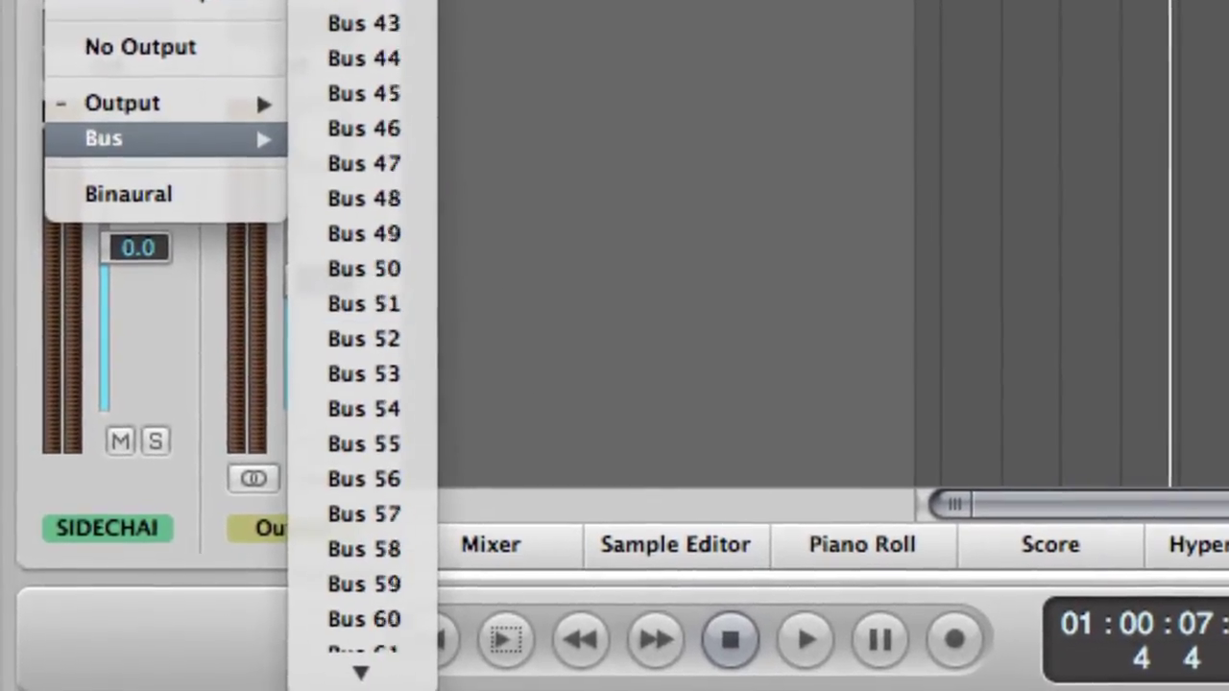
mouse_move(361, 672)
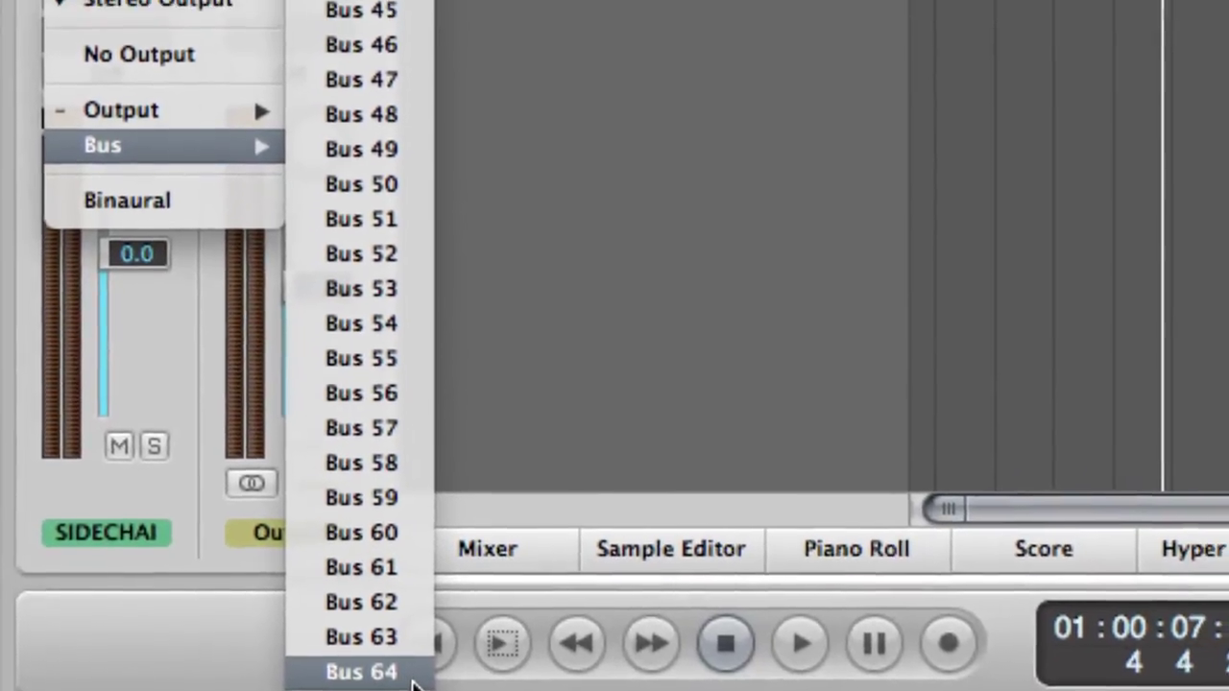
left_click(429, 675)
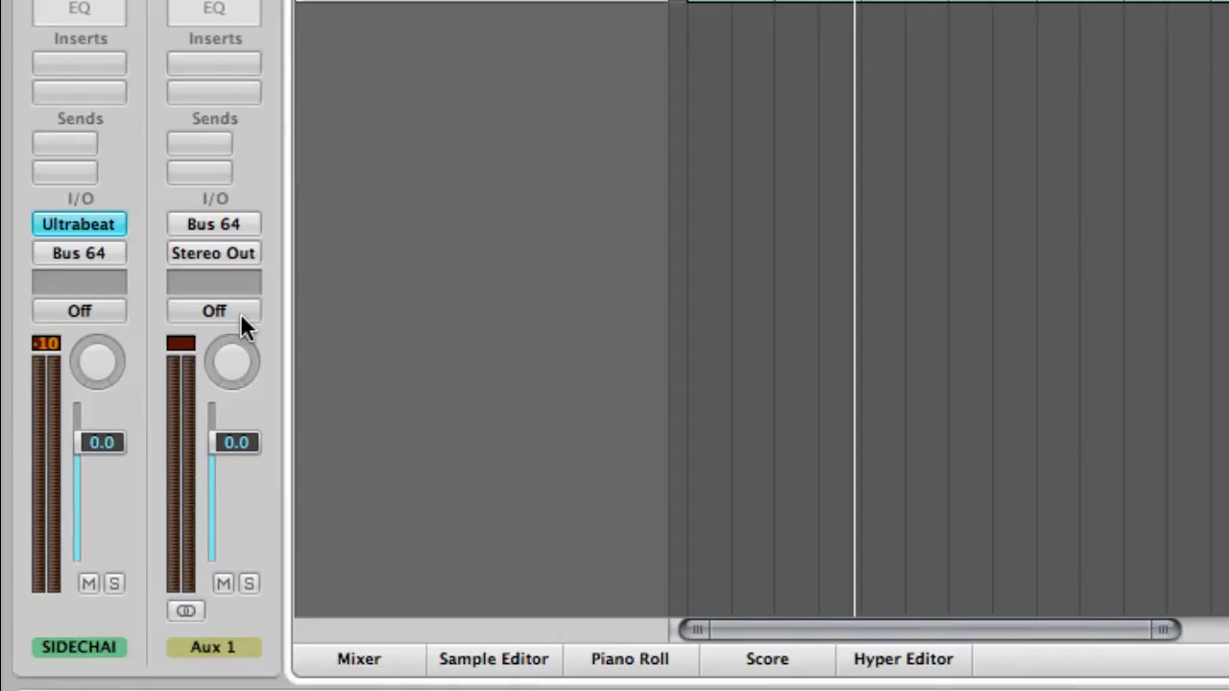
key("x")
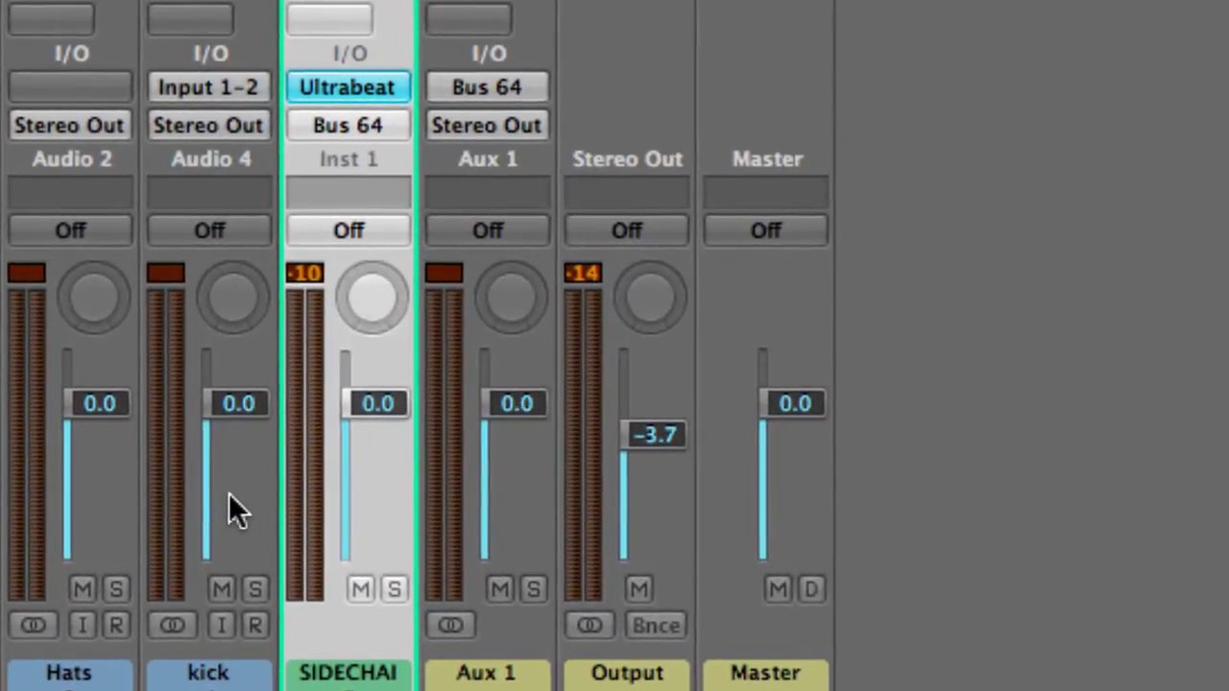
- Delete the Aux 1 strip from the Mixer, then play the arrangement from bar 1 and stop
left_click(540, 160)
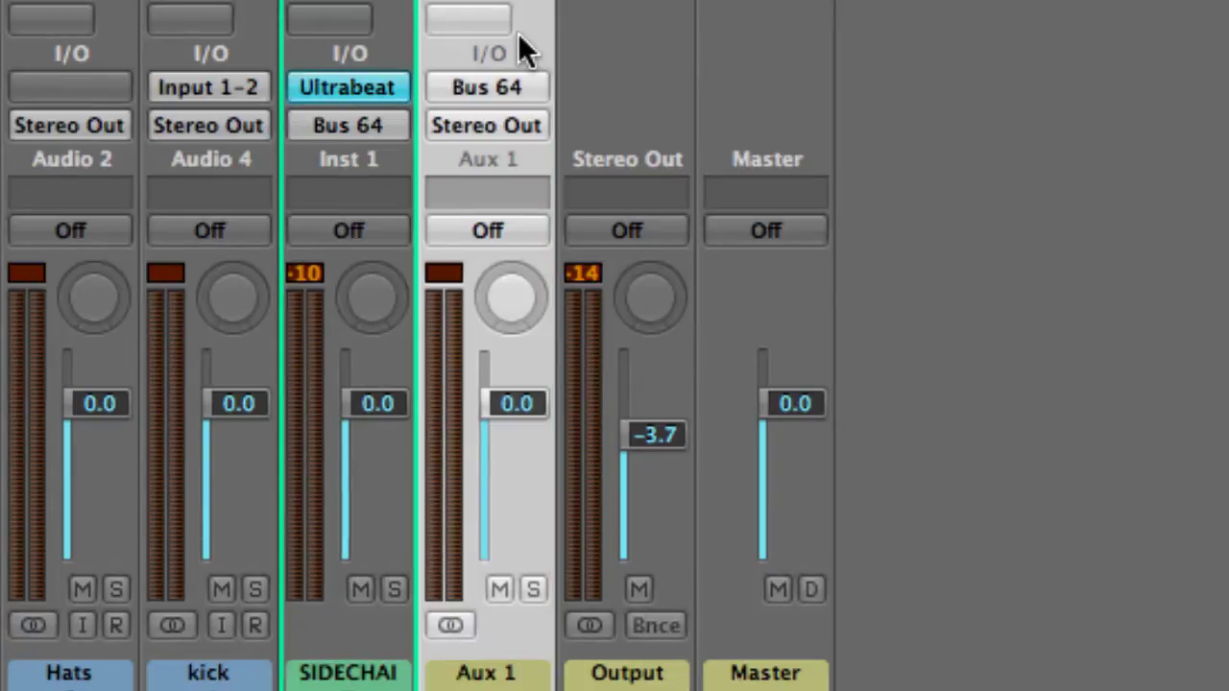
key("Delete")
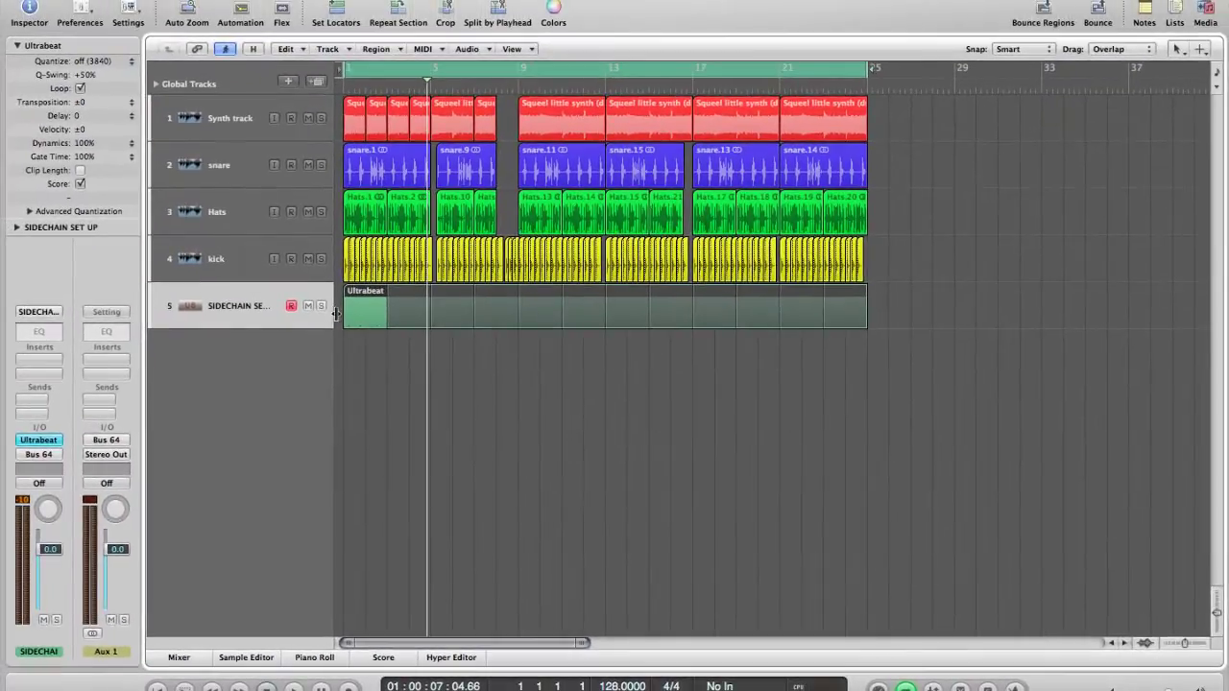
key("Return")
key("space")
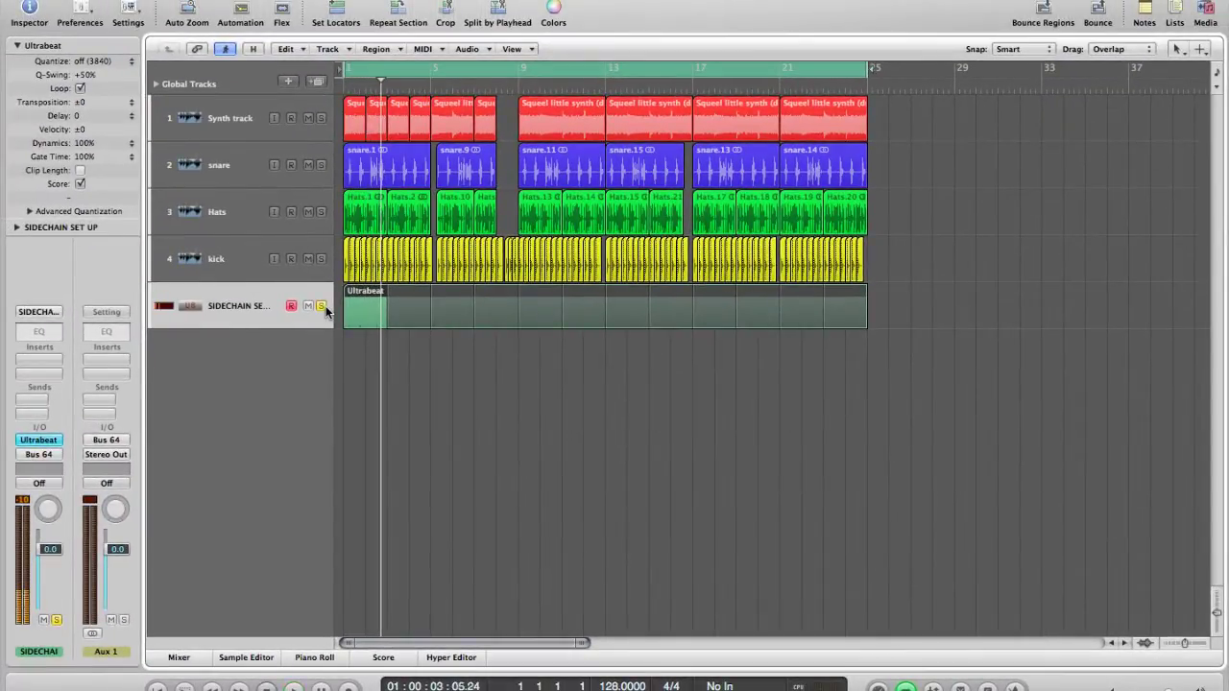
key("space")
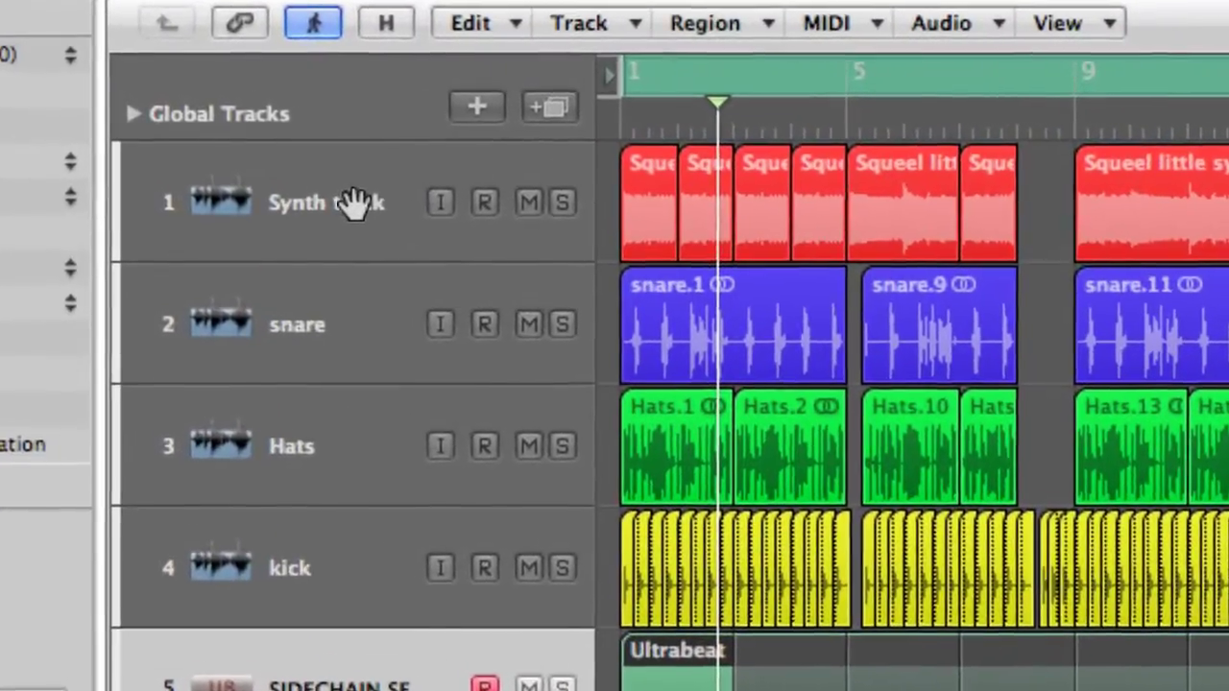
left_click(288, 151)
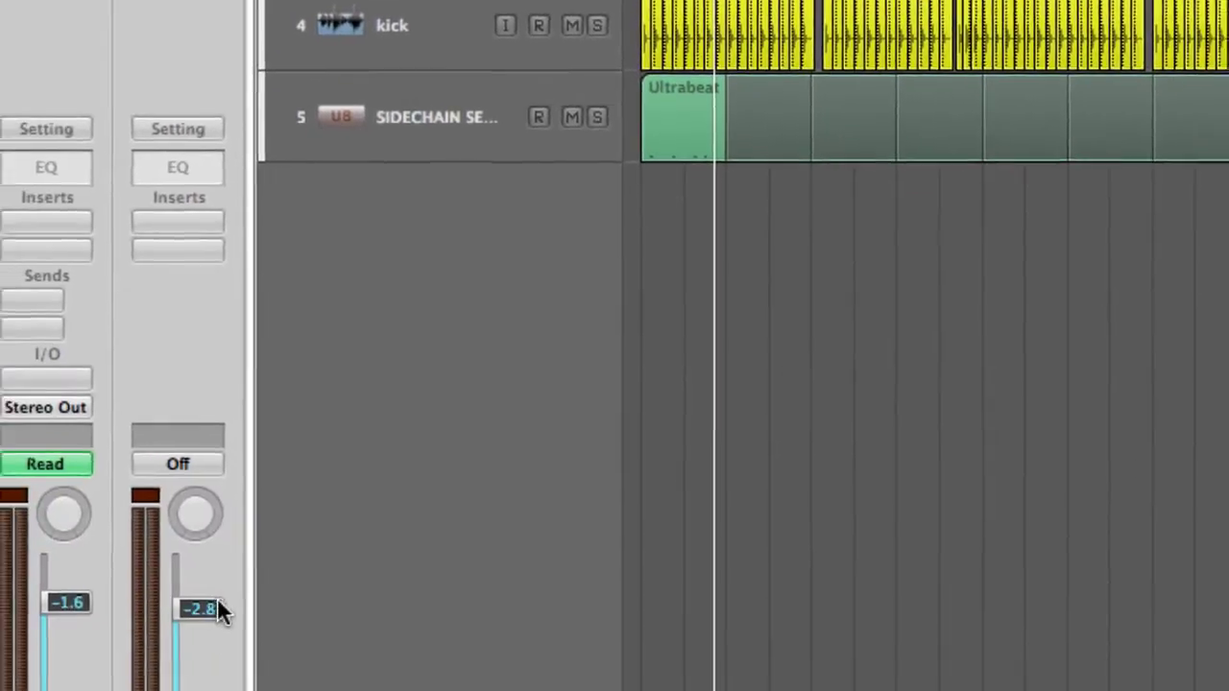
- Insert a stereo Compressor on the Synth track and set its Side Chain to Bus 64
left_click(59, 225)
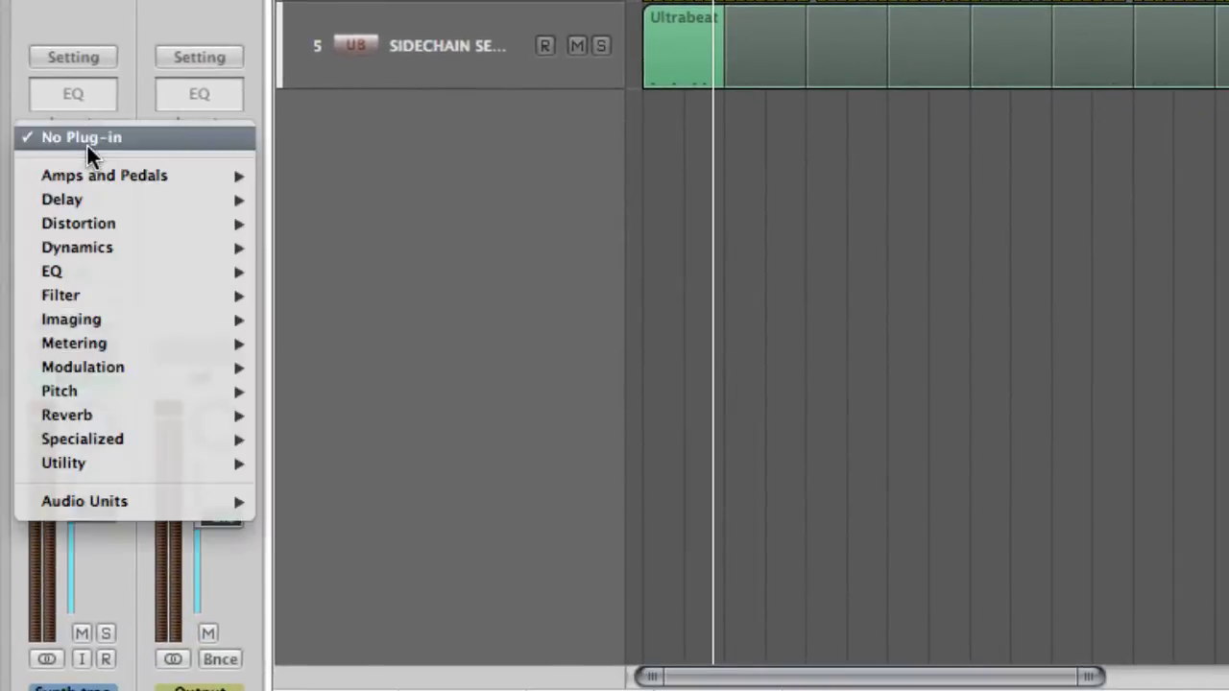
mouse_move(120, 248)
mouse_move(309, 273)
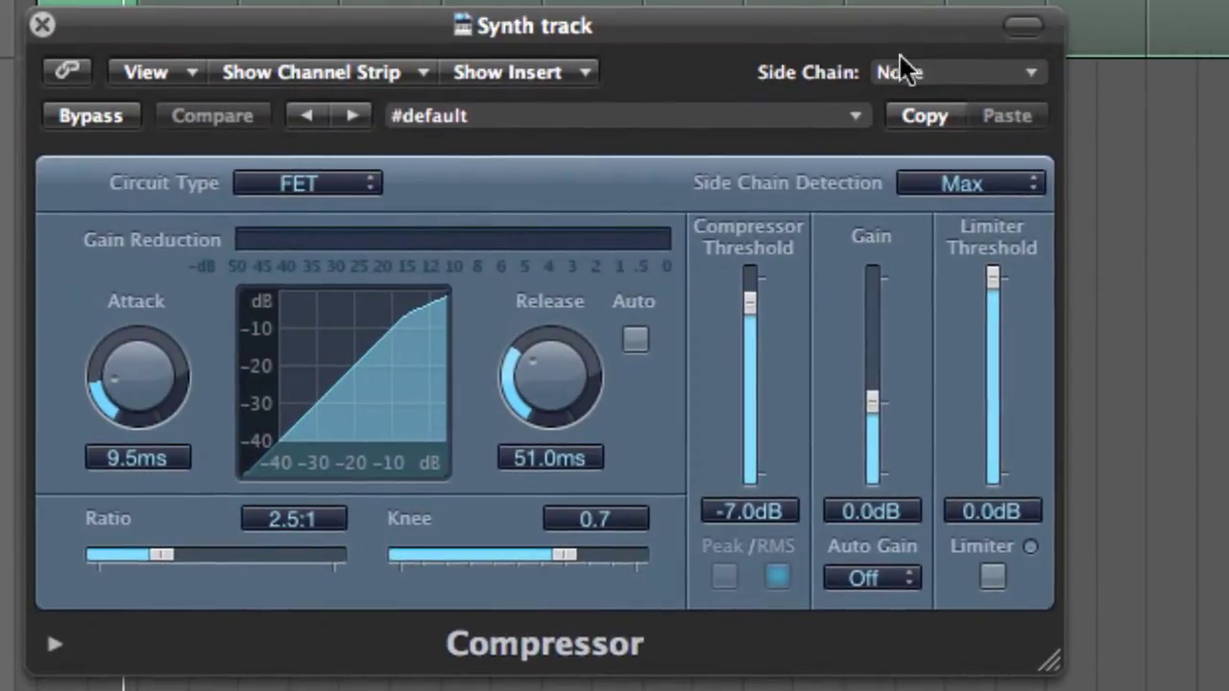
left_click(950, 73)
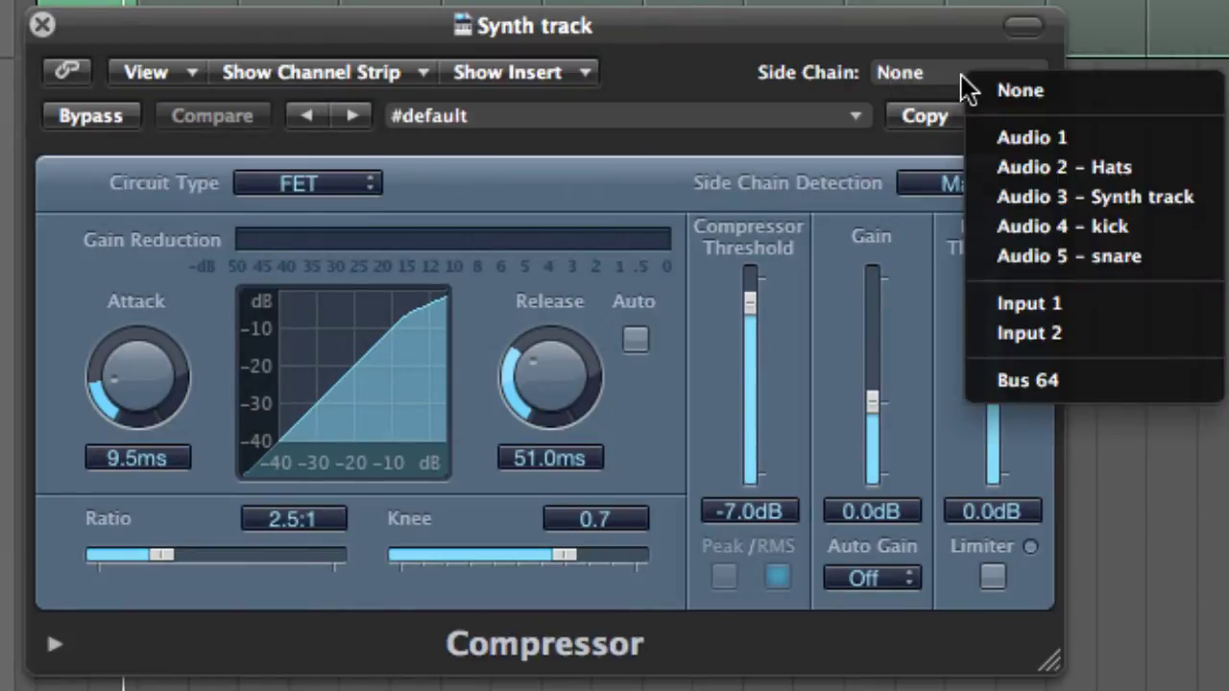
left_click(1097, 394)
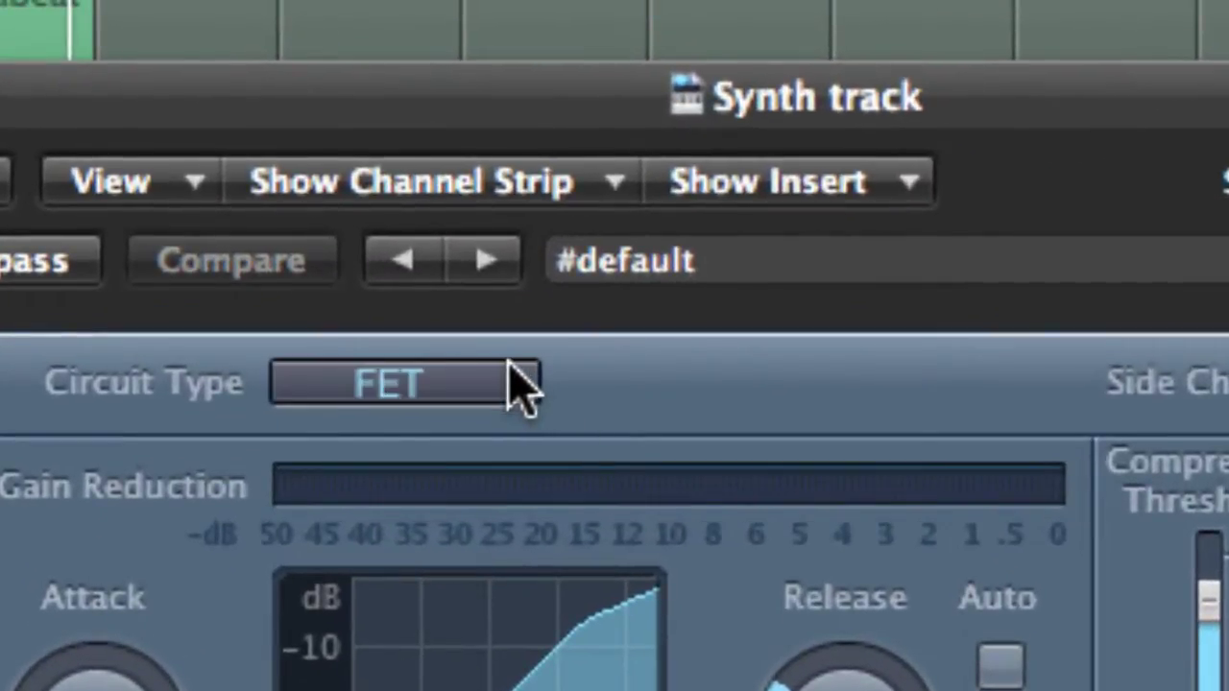
- Choose ClassA_R in the Compressor's Circuit Type popup, replacing FET, and keep it selected
left_click(524, 389)
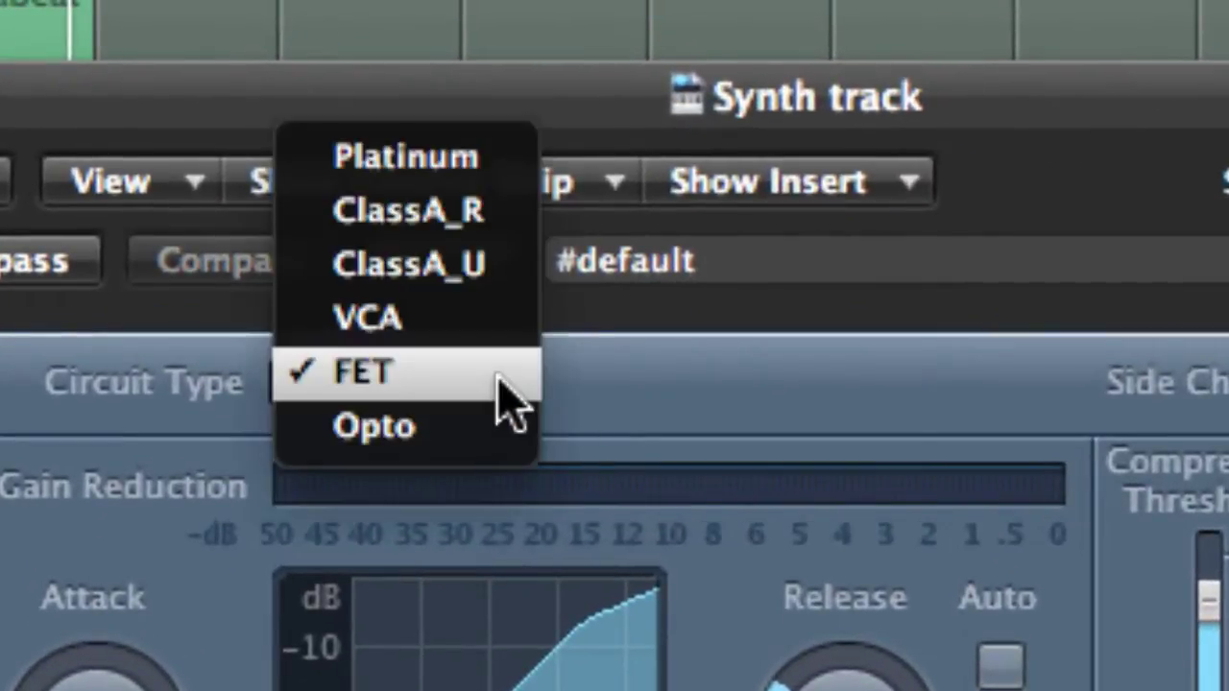
left_click(520, 211)
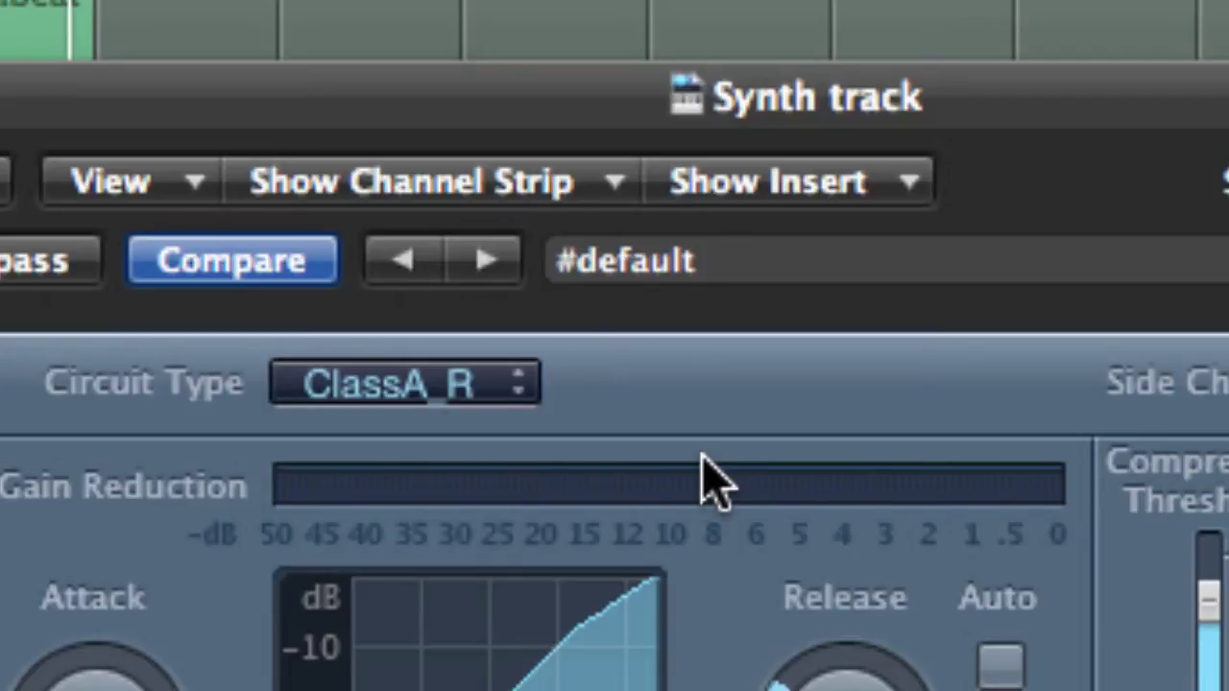
left_click(524, 383)
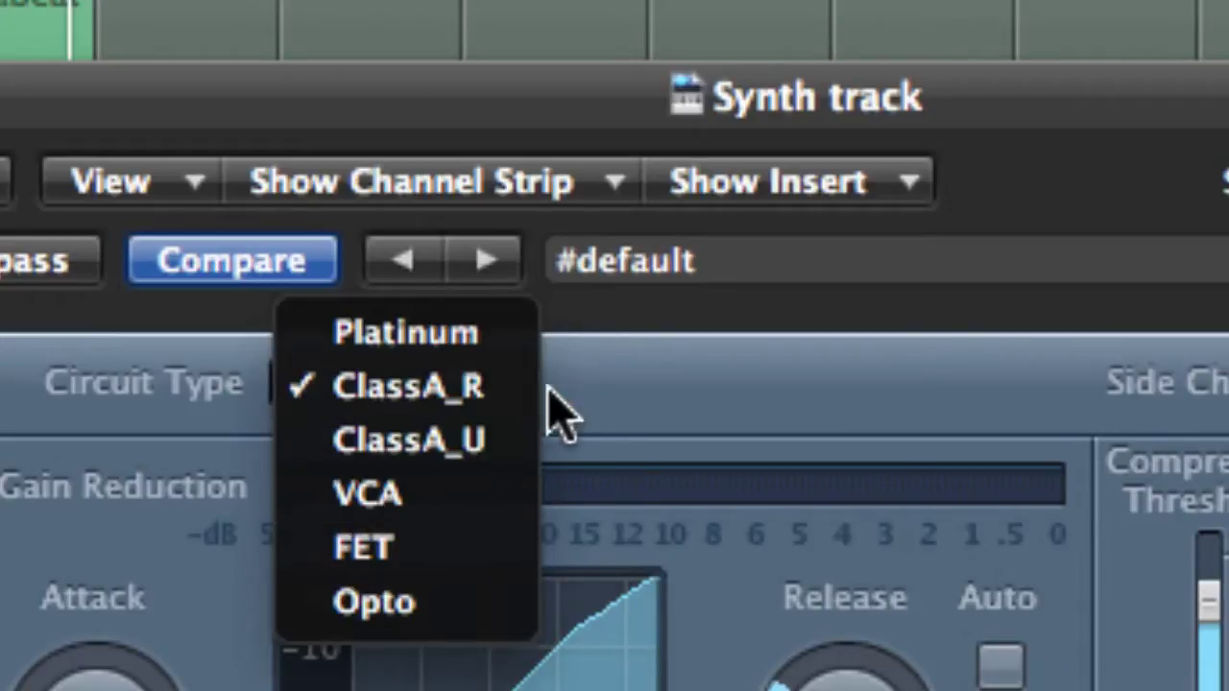
left_click(601, 384)
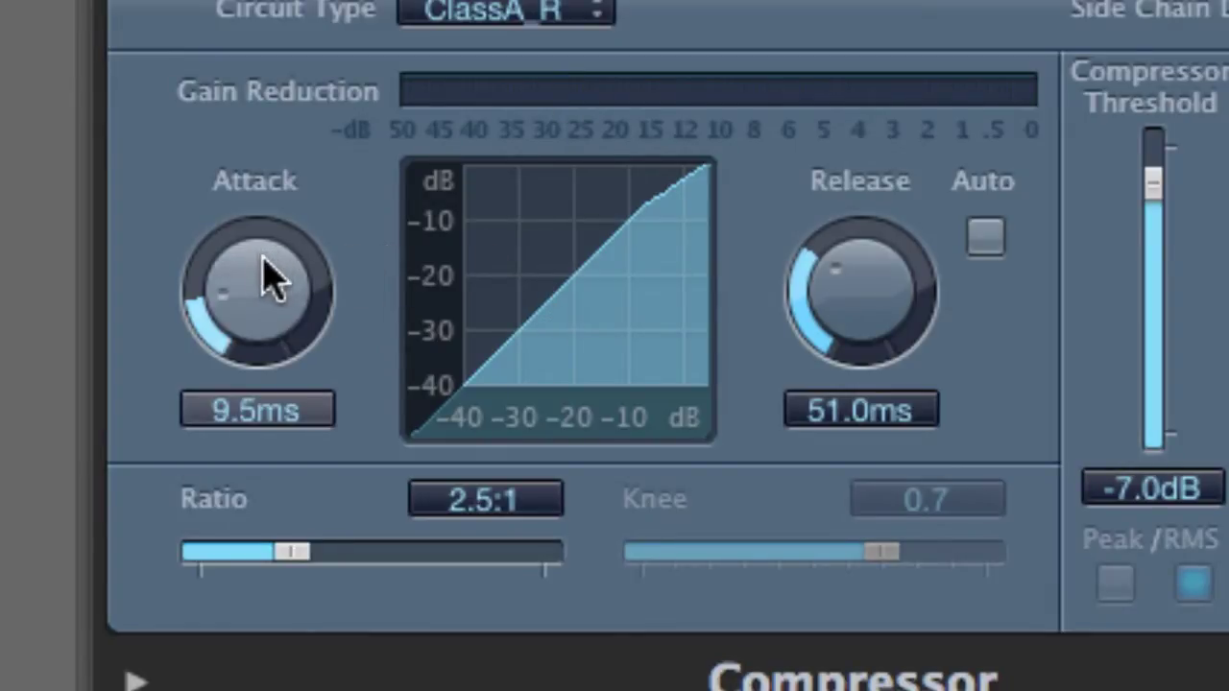
- Set the Compressor attack to 2.5 ms and the ratio to 7.1:1
left_click_drag(263, 269, 269, 338)
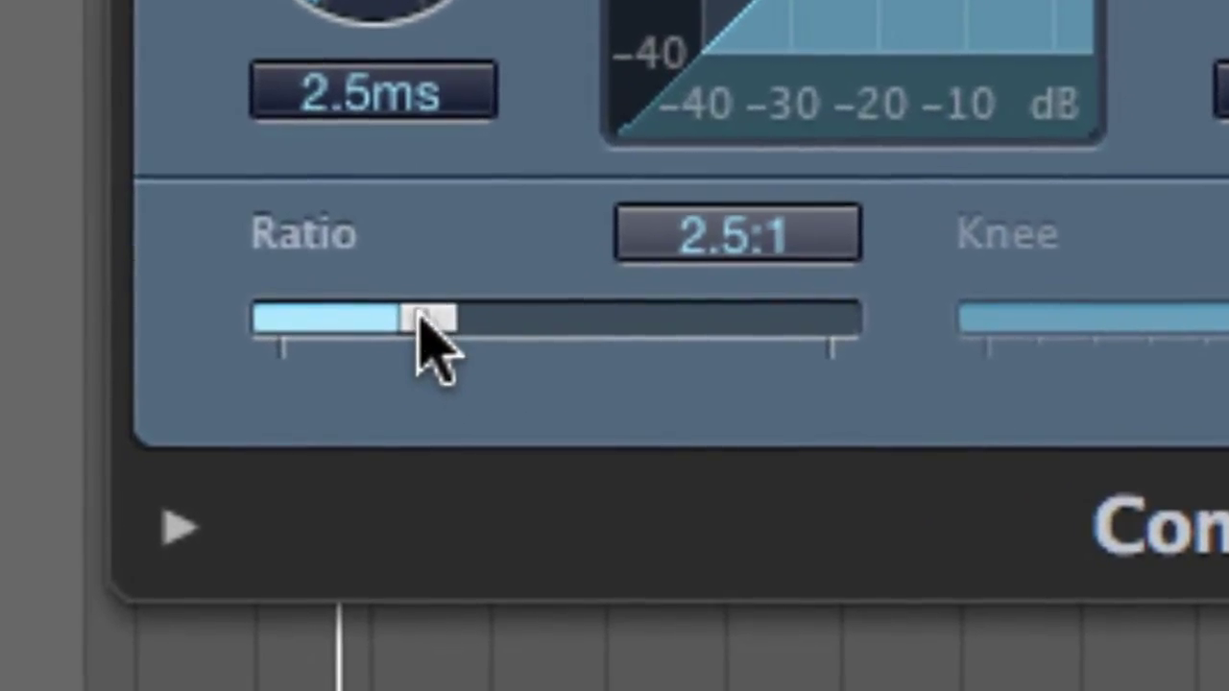
left_click_drag(427, 312, 578, 334)
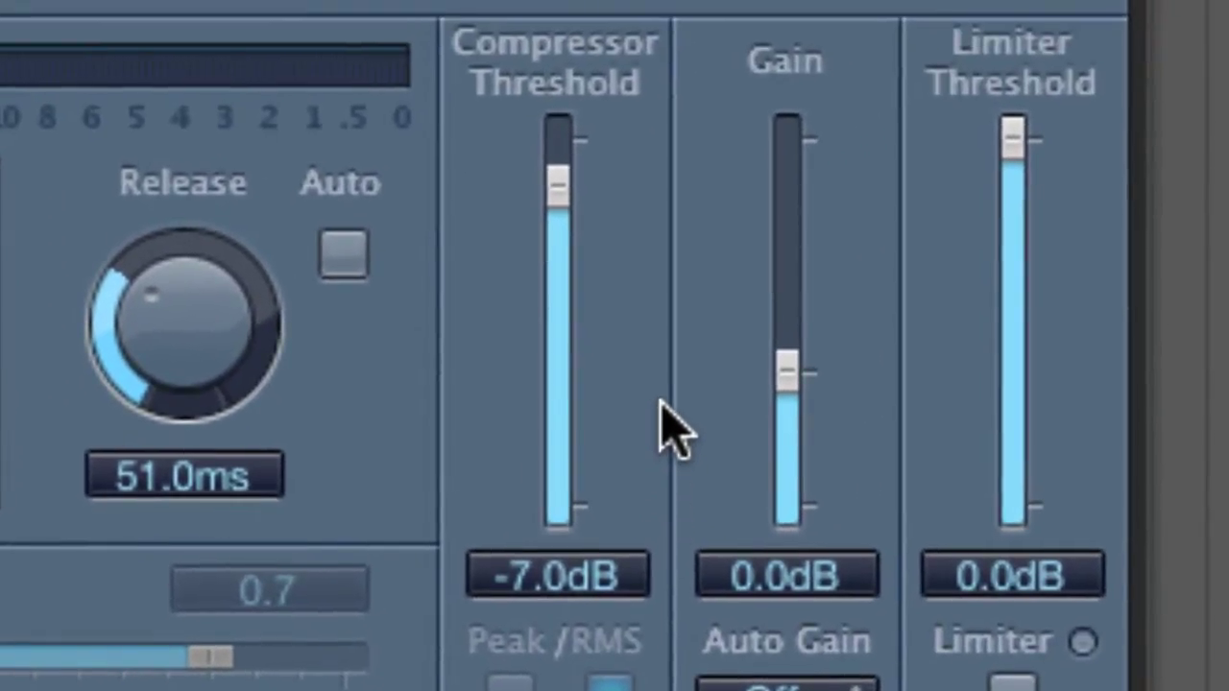
- Lower the Compressor threshold from -7.0 dB to about -15.5 dB
left_click_drag(556, 179, 553, 382)
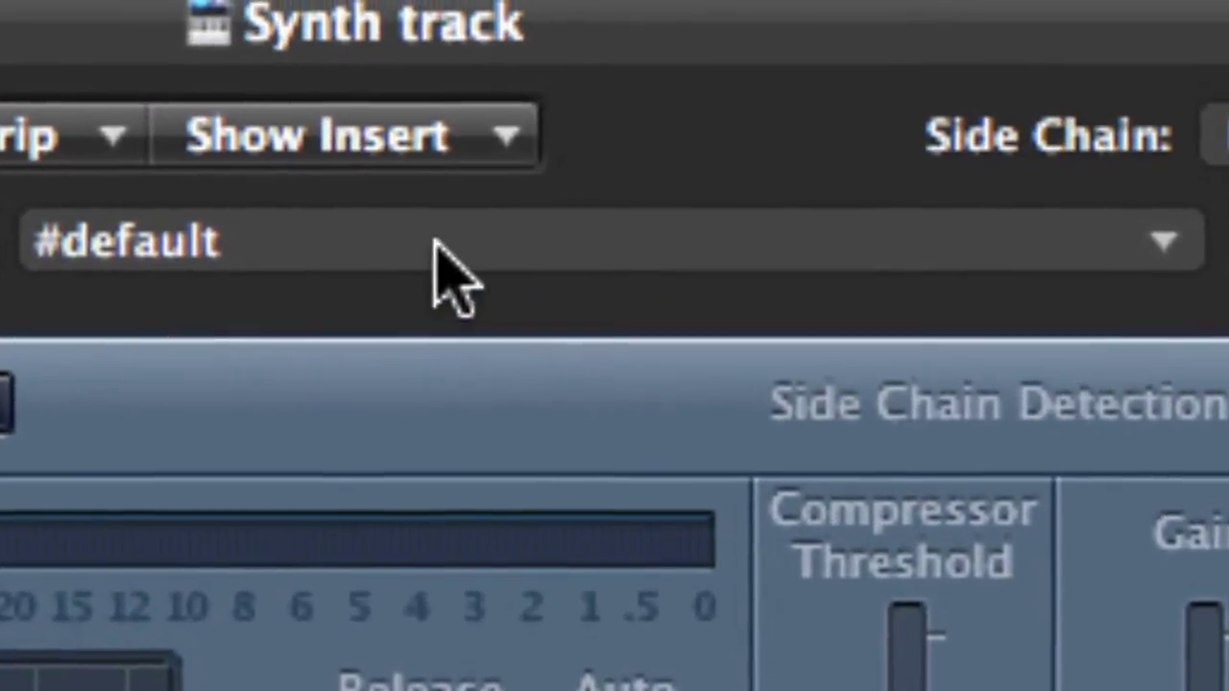
- Load the HARD SIDECHAIN preset, then set attack to 3.0 ms and threshold to 0.0 dB
left_click(364, 227)
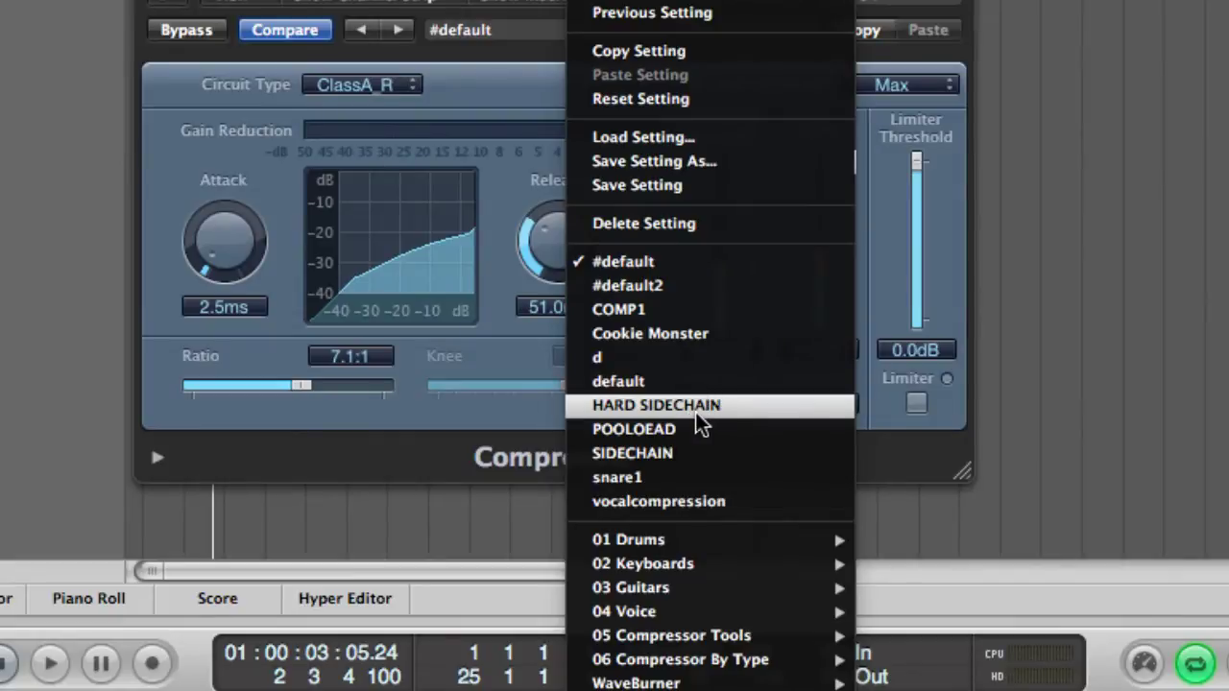
left_click(688, 405)
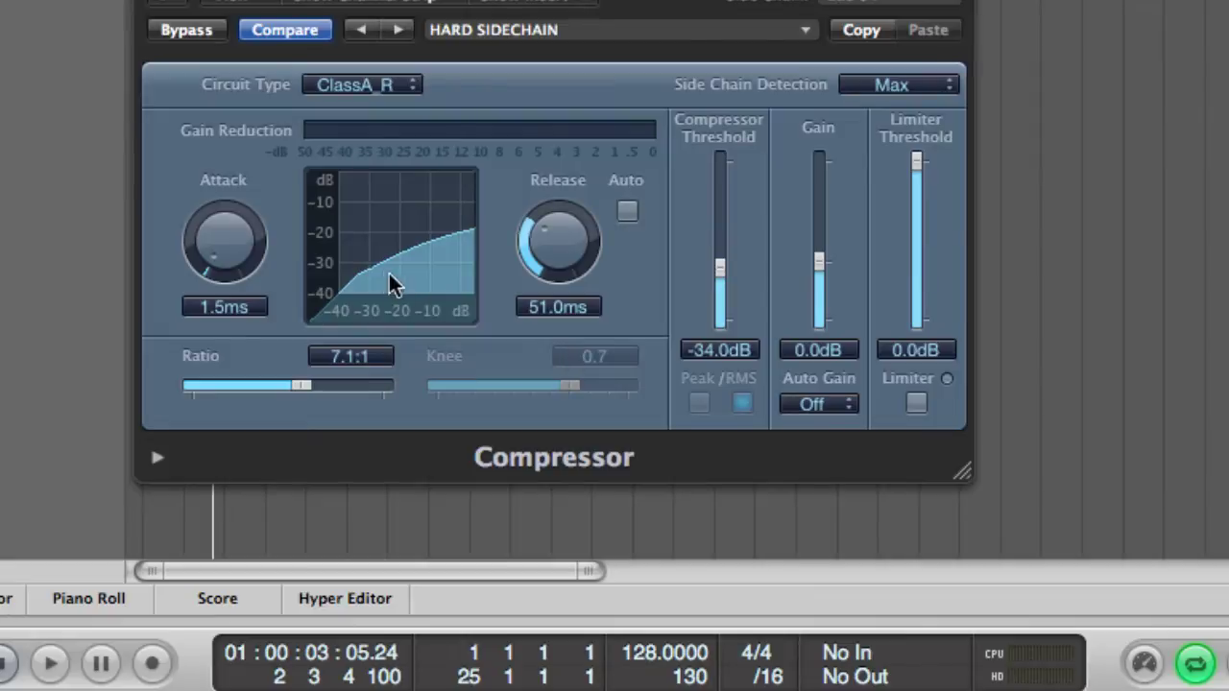
left_click_drag(236, 260, 231, 241)
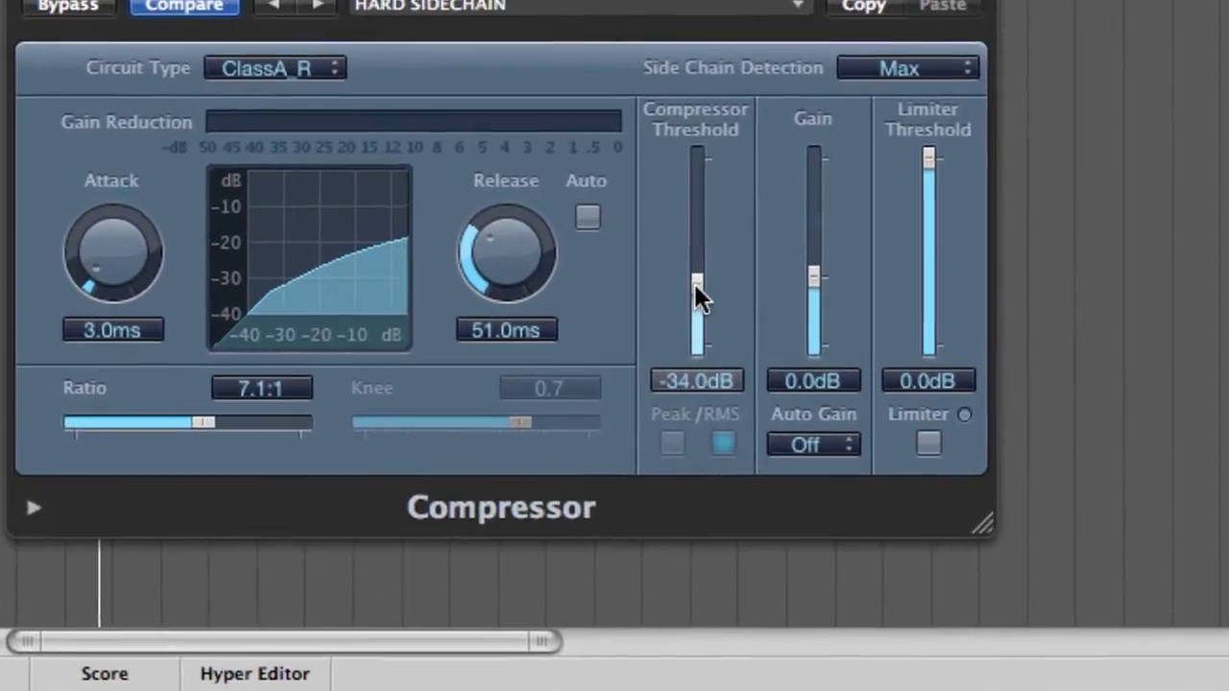
left_click_drag(713, 274, 675, 153)
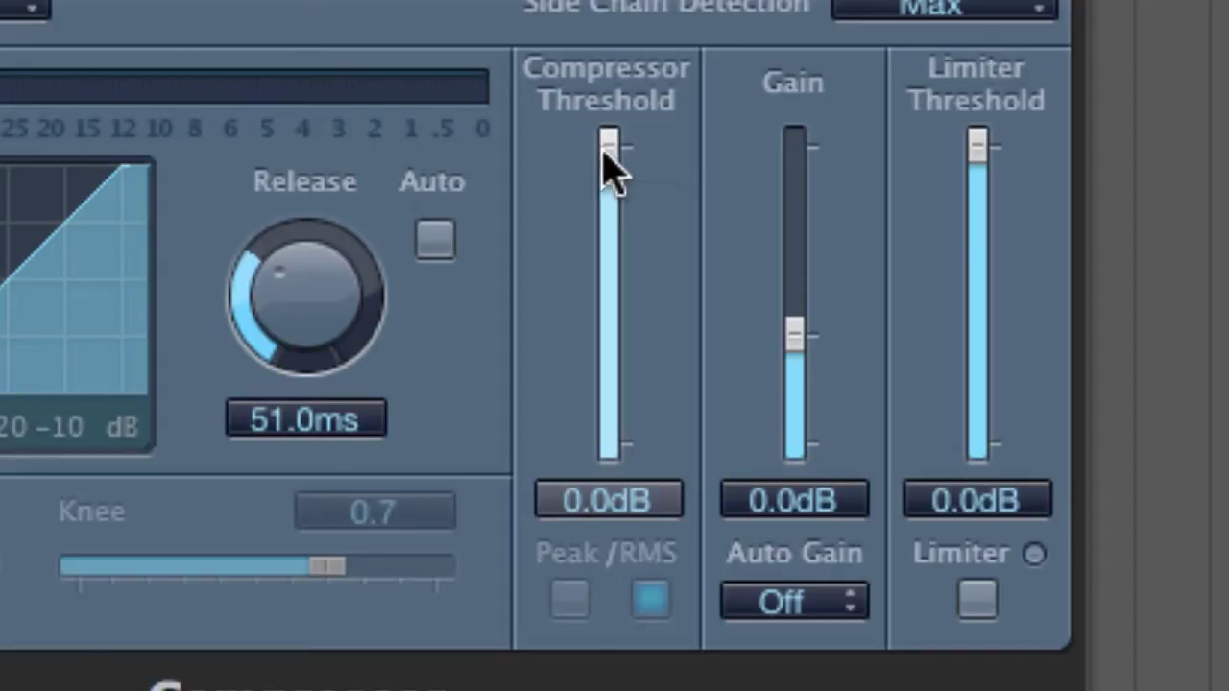
- Sweep the Compressor threshold between 0.0 dB and about -45 dB while listening to the pumping
left_click_drag(607, 161, 605, 327)
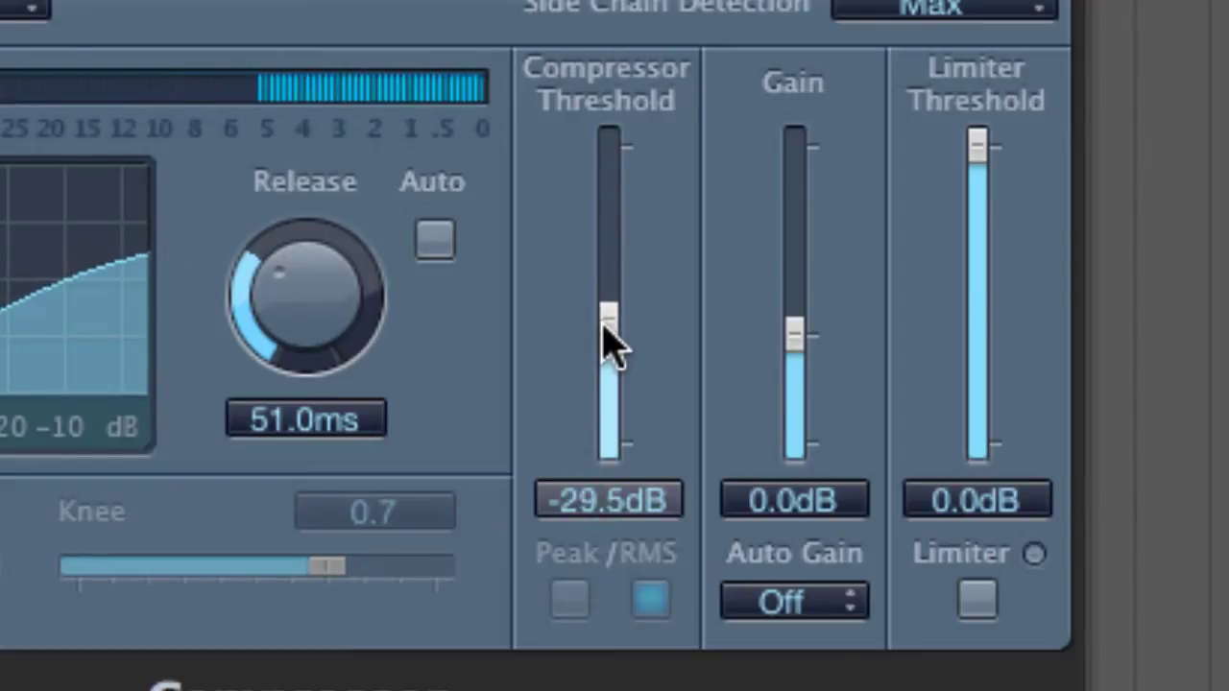
mouse_move(604, 328)
left_mouse_down()
mouse_move(605, 365)
mouse_move(602, 315)
left_mouse_up()
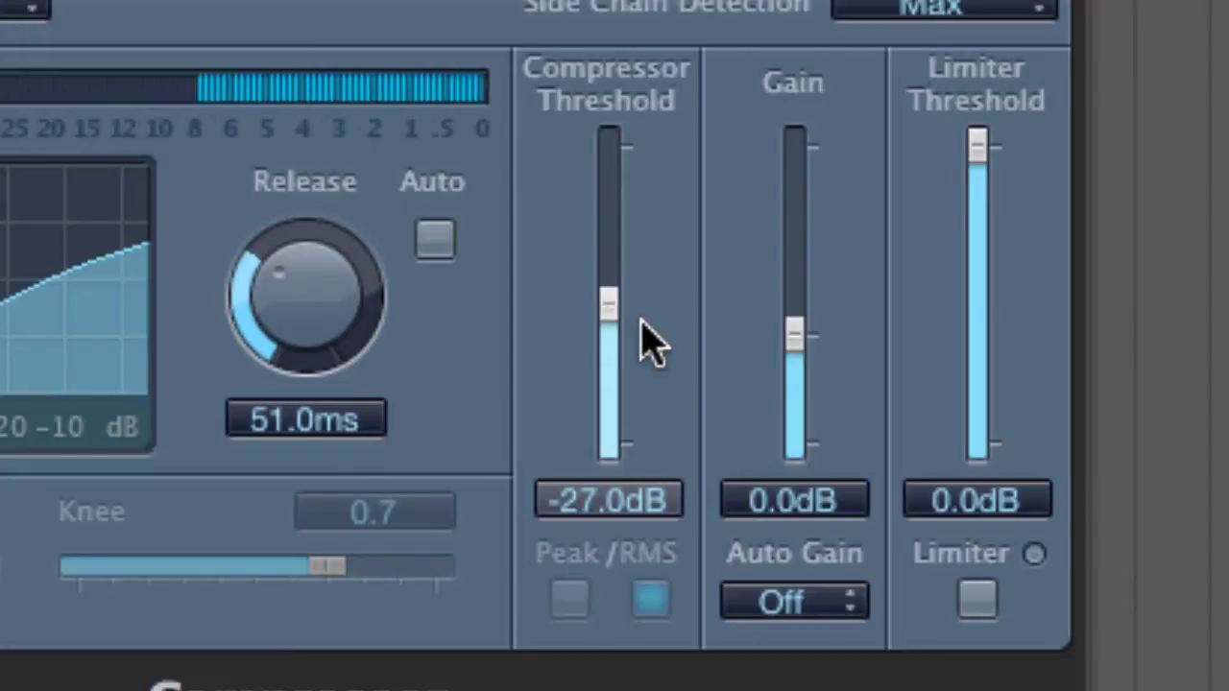
left_click_drag(607, 308, 606, 317)
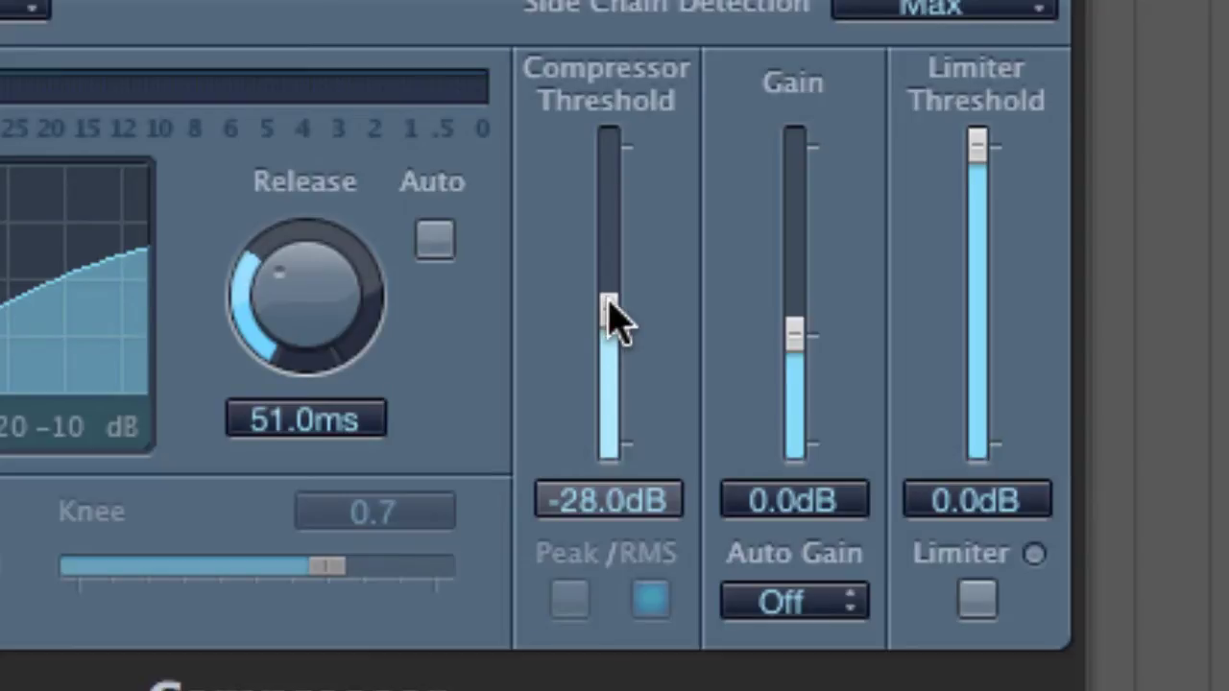
left_click_drag(610, 301, 606, 403)
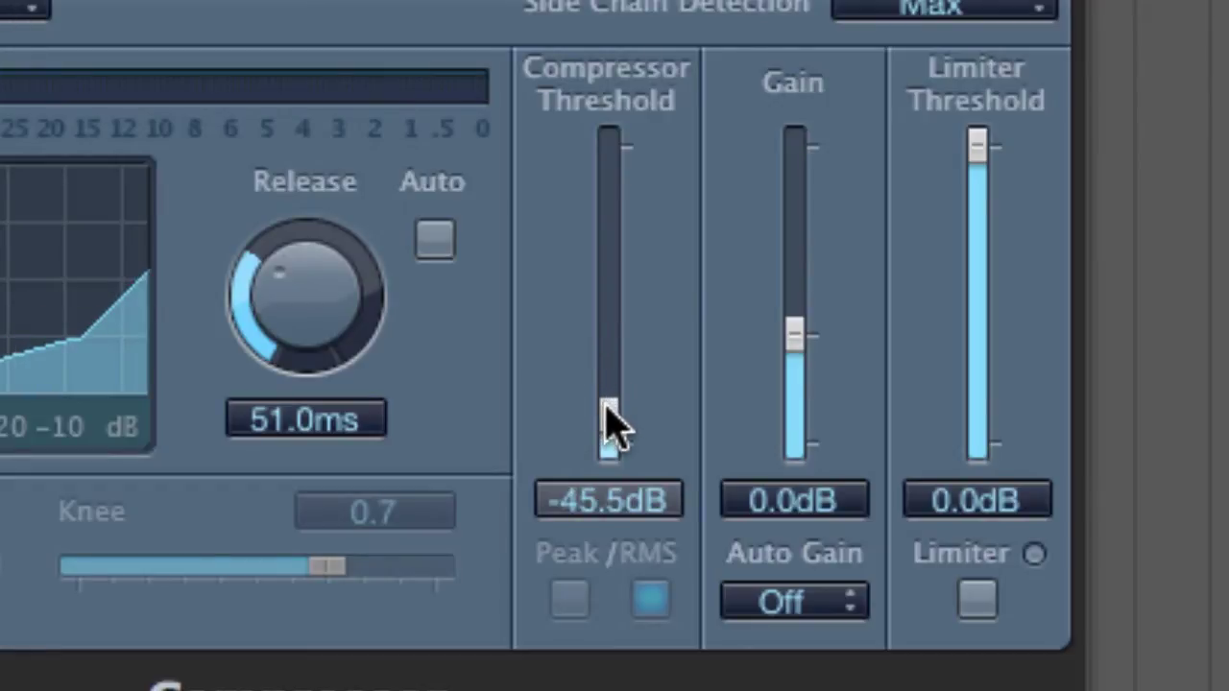
left_click_drag(605, 403, 601, 397)
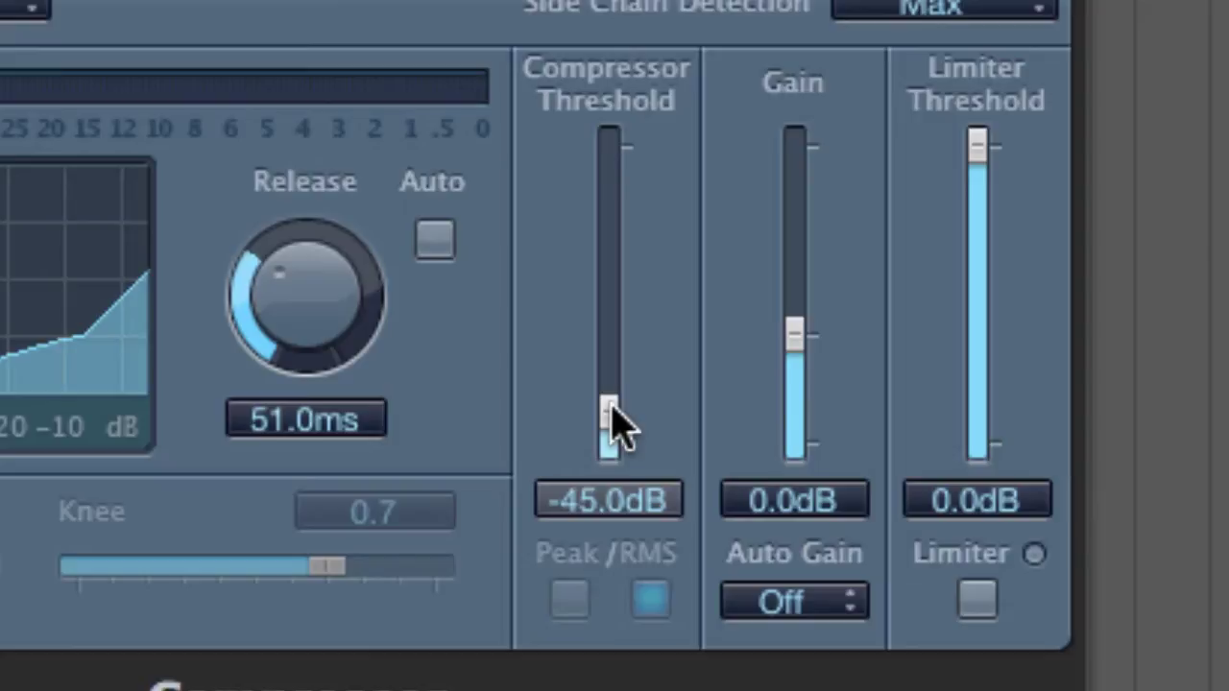
left_click_drag(615, 422, 615, 322)
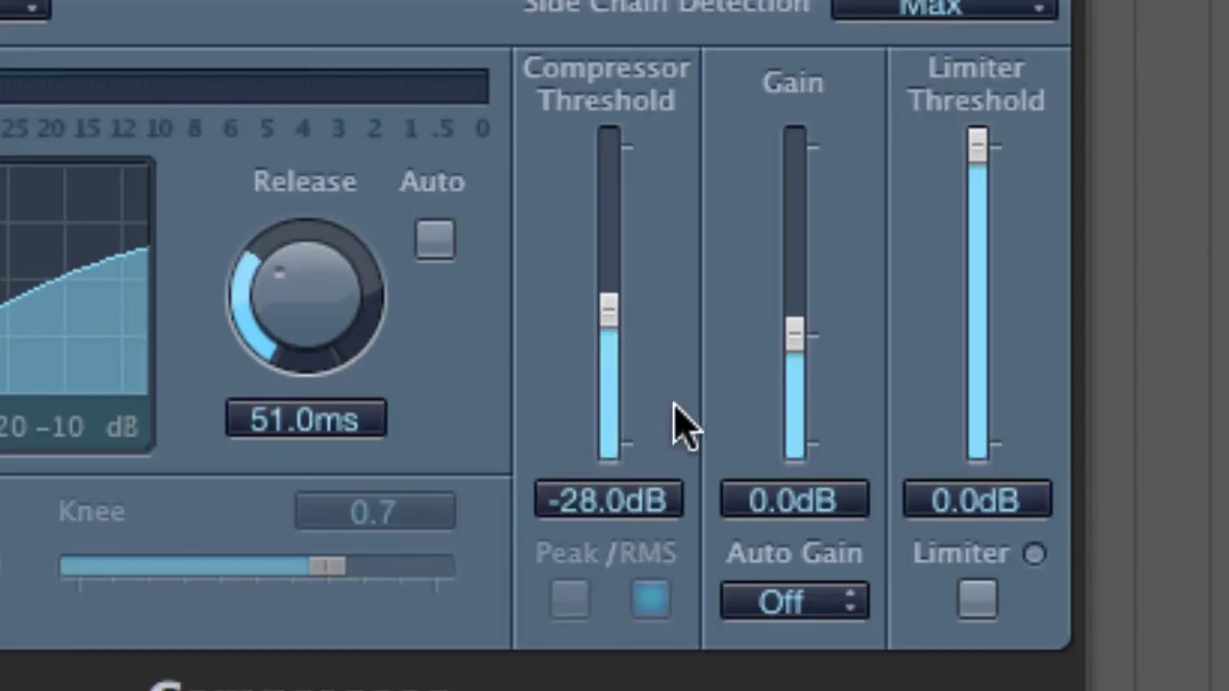
left_click_drag(608, 299, 613, 426)
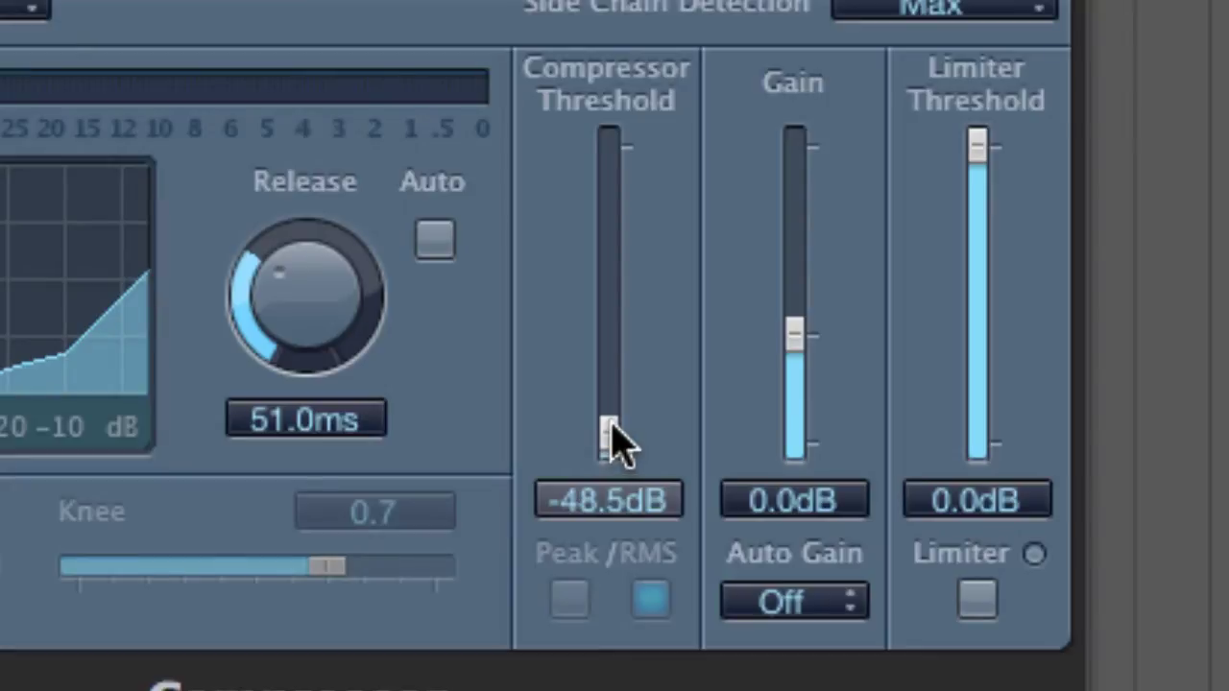
- Set the threshold to -33.0 dB and open the Ultrabeat trigger region's notes for editing
left_click_drag(612, 429, 612, 338)
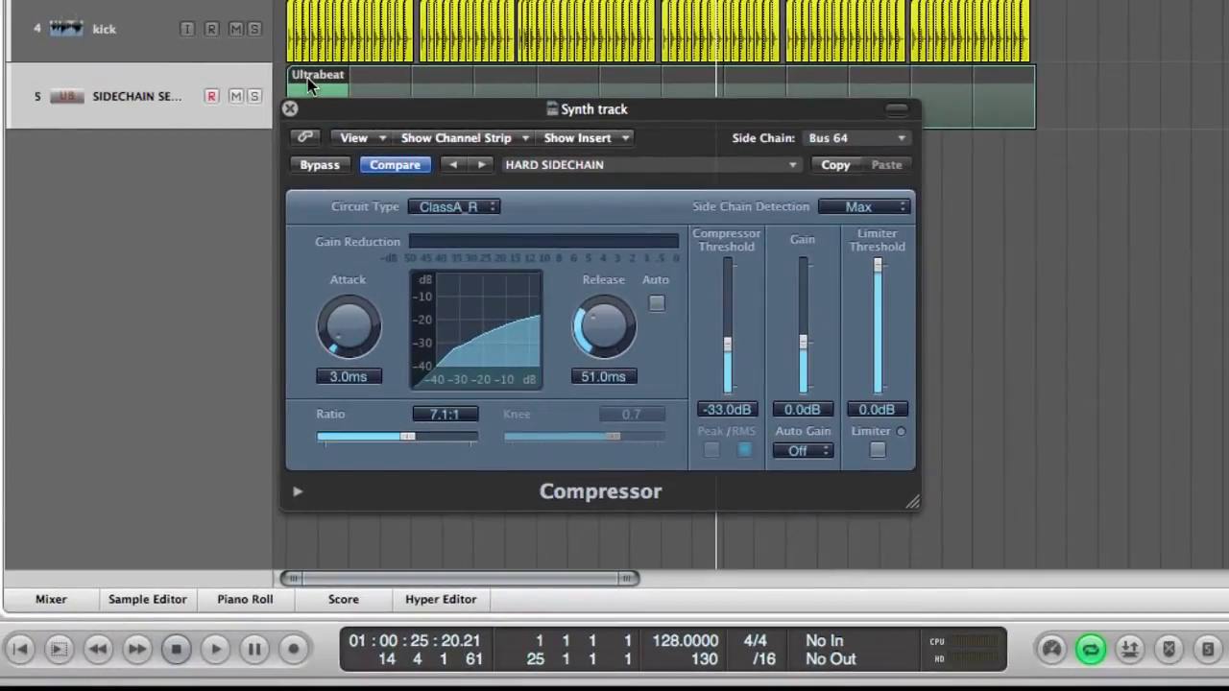
double_click(307, 78)
key("v")
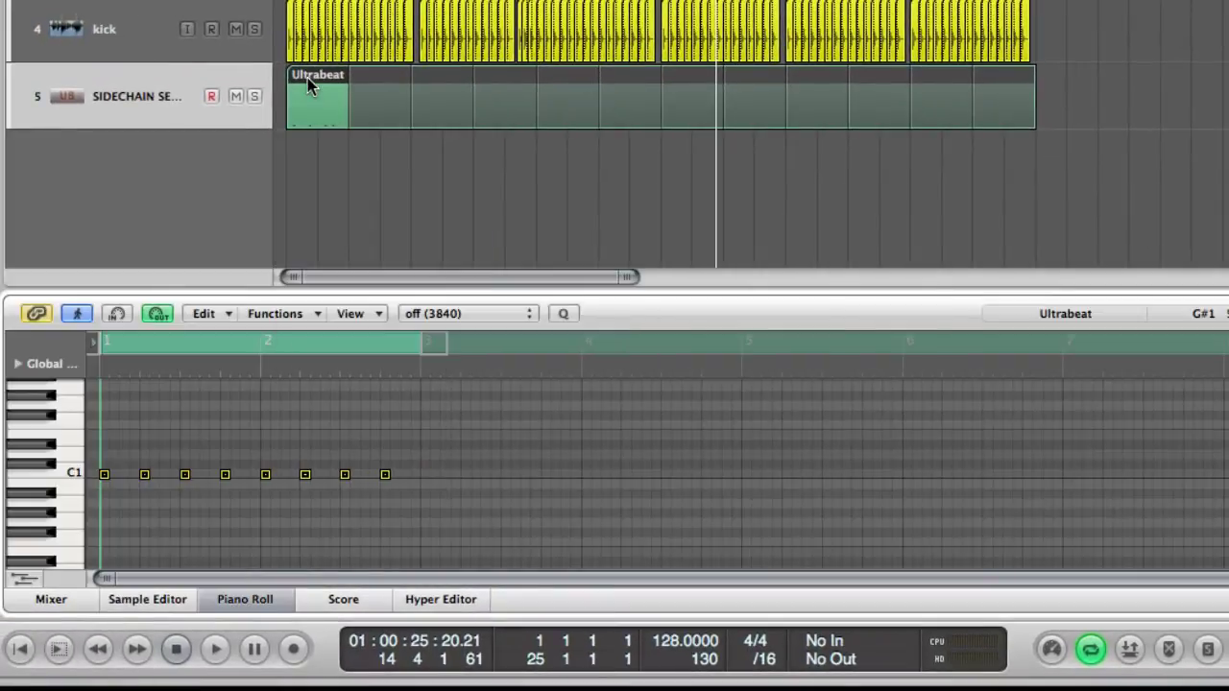
left_click(430, 398)
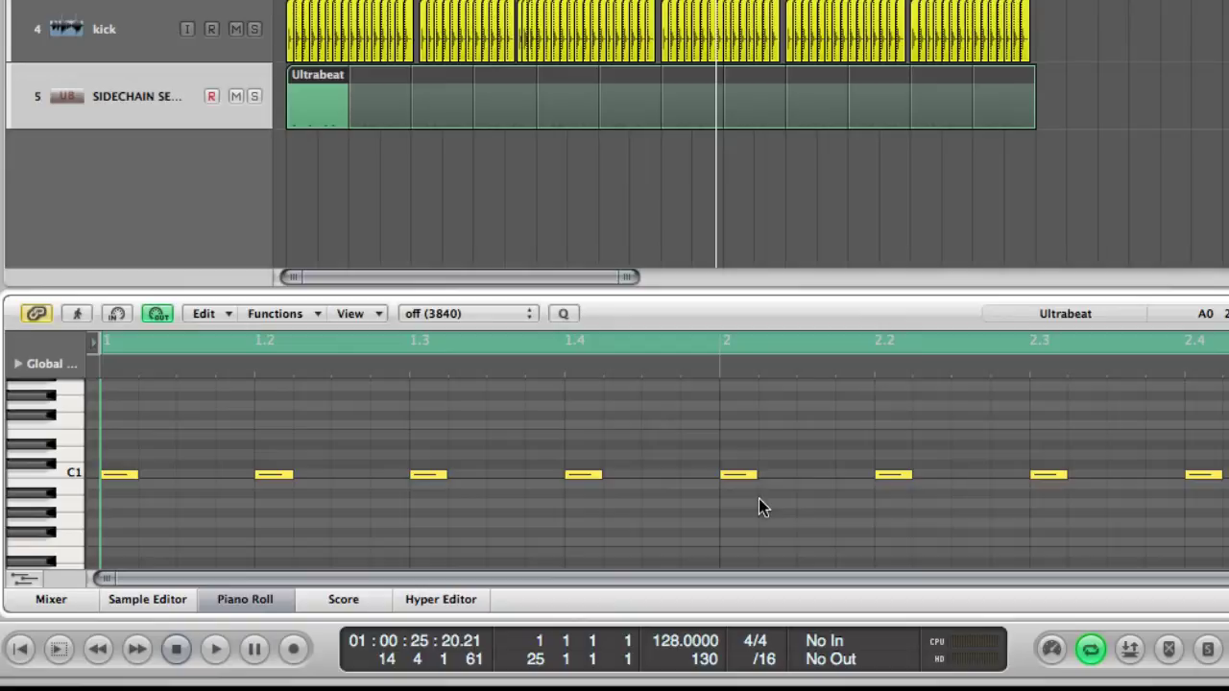
- Delete the C1 trigger notes at 1.2, 1.4 and 2.2, then select the one at 2.4
left_click(274, 474)
key("Delete")
left_click(582, 475)
key("Delete")
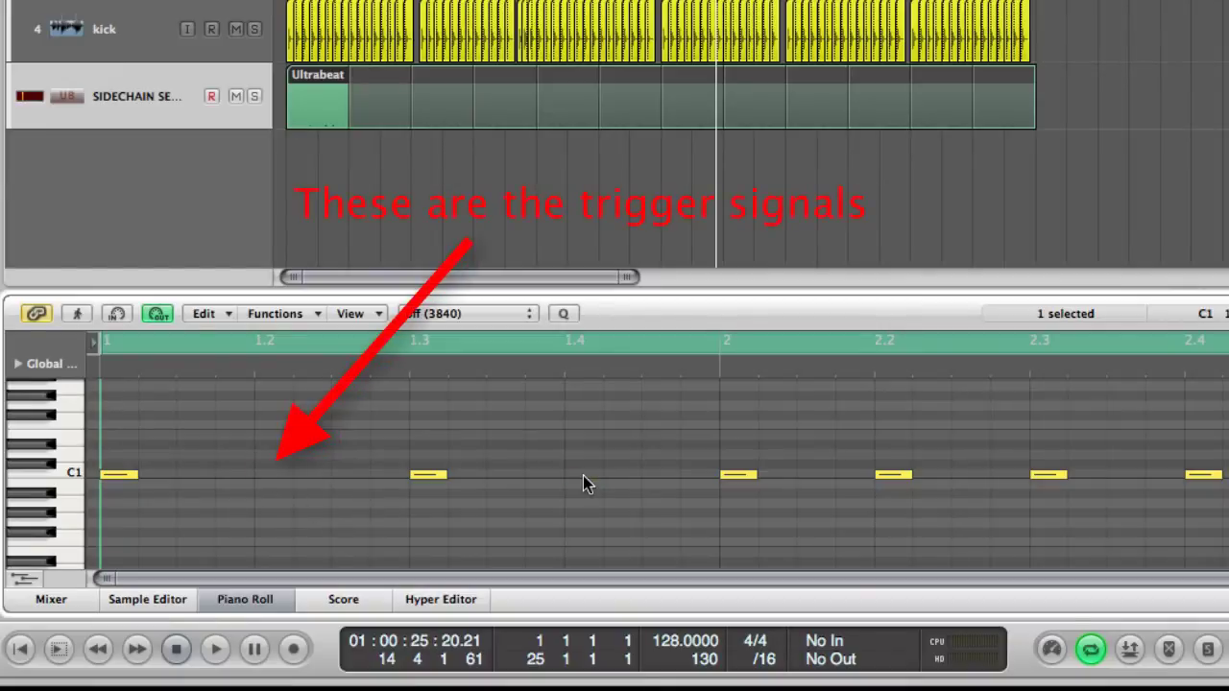
left_click(896, 477)
key("Delete")
left_click(1200, 475)
- Delete the C1 note at 2.4, reopen the Synth Compressor and set its threshold to -32.5 dB
key("Delete")
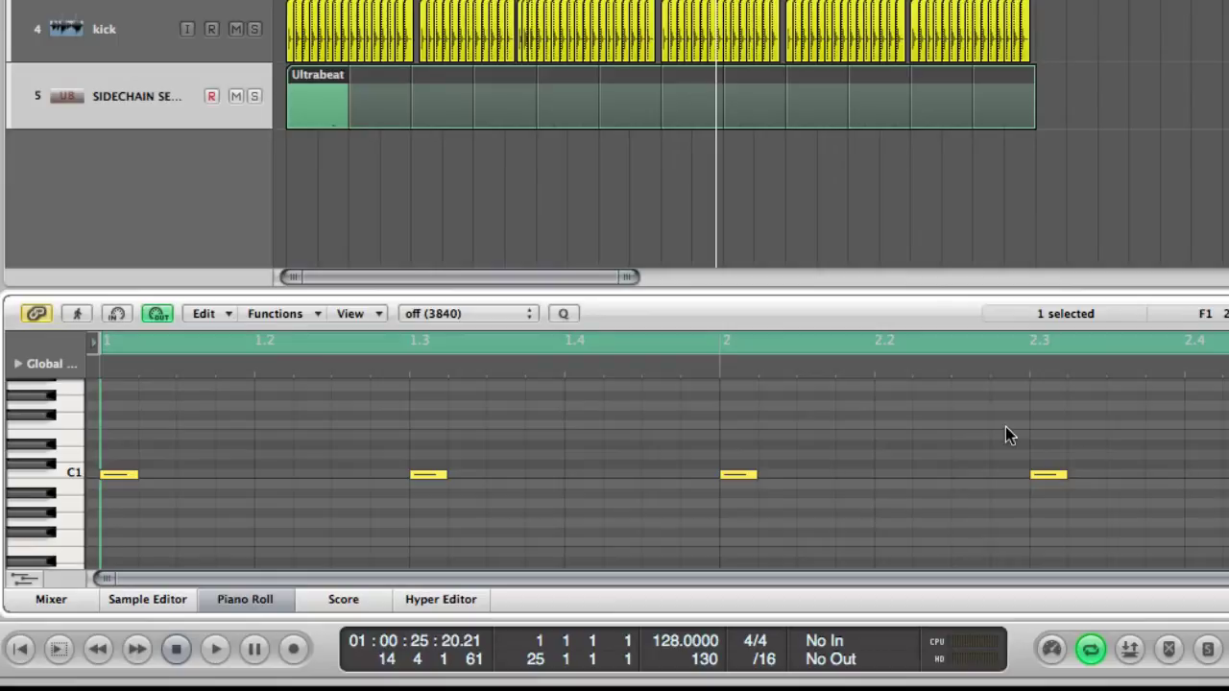
key("v")
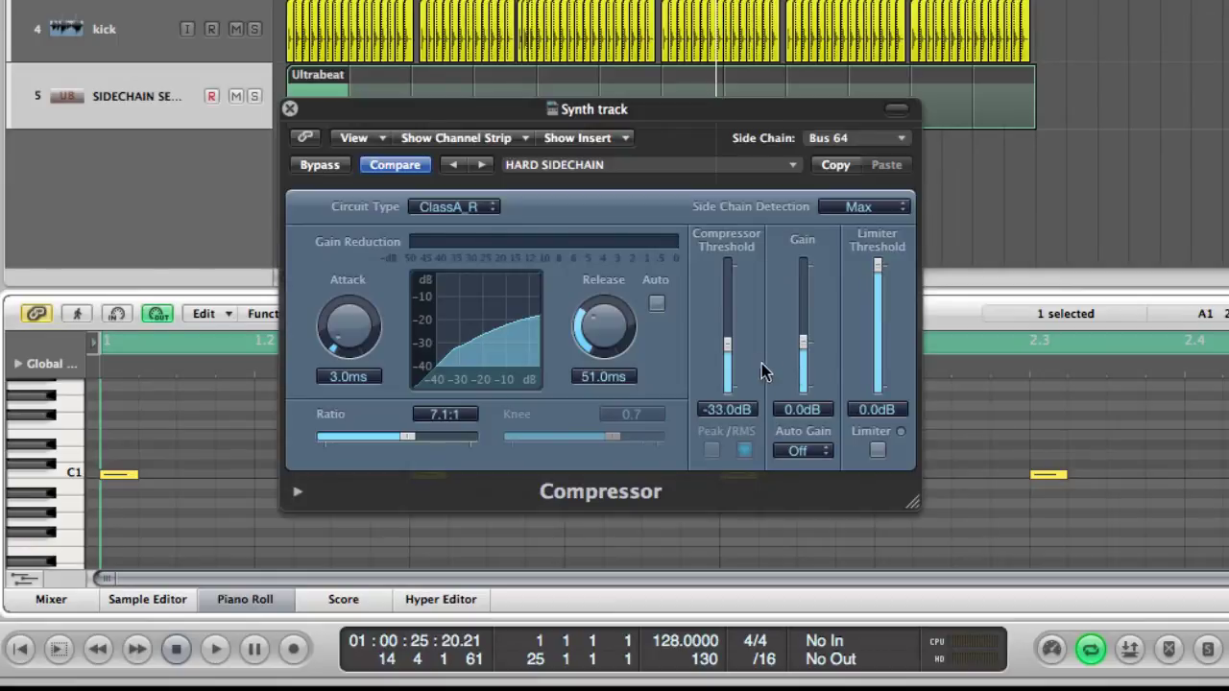
left_click_drag(729, 342, 726, 257)
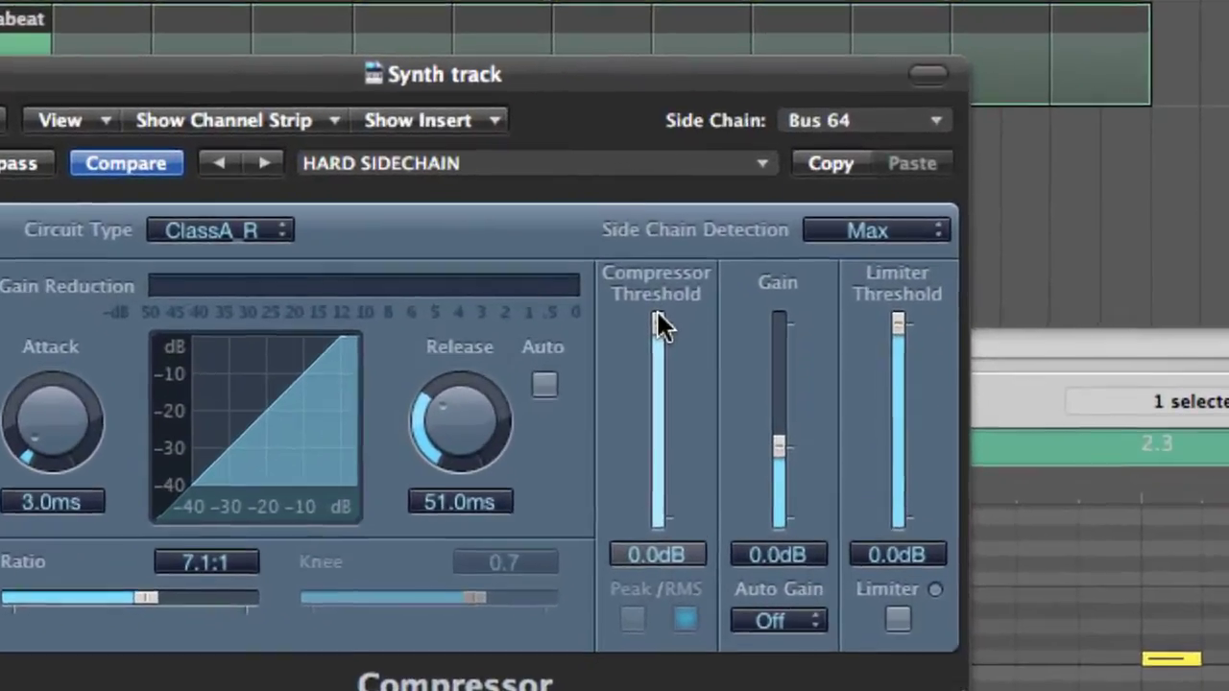
left_click_drag(661, 326, 659, 423)
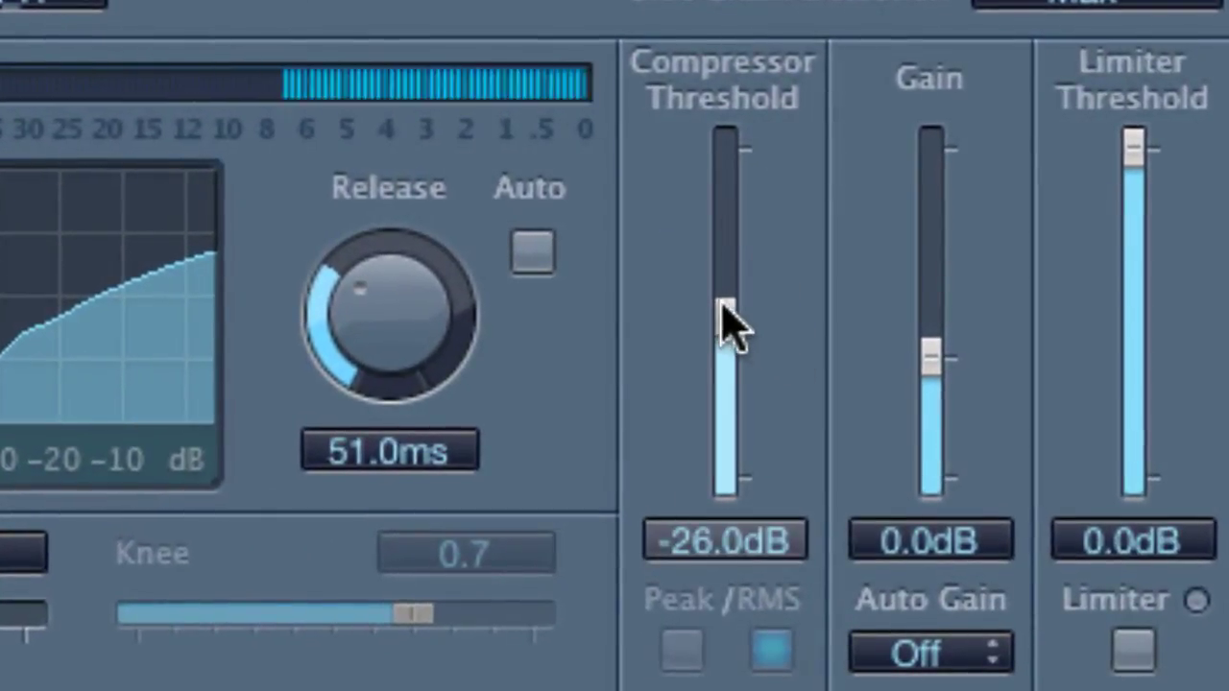
left_click_drag(728, 324, 726, 373)
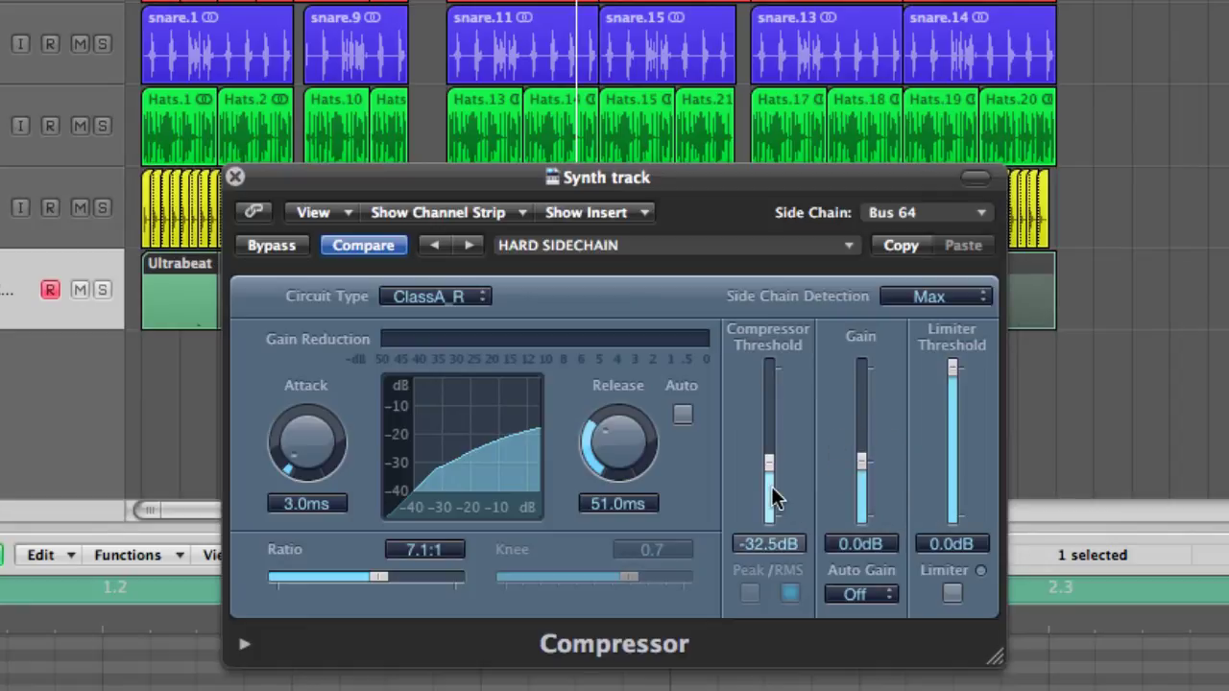
- Lower the threshold to -38.5 dB and try make-up gain between 4 and 6 dB
left_click_drag(765, 459, 765, 477)
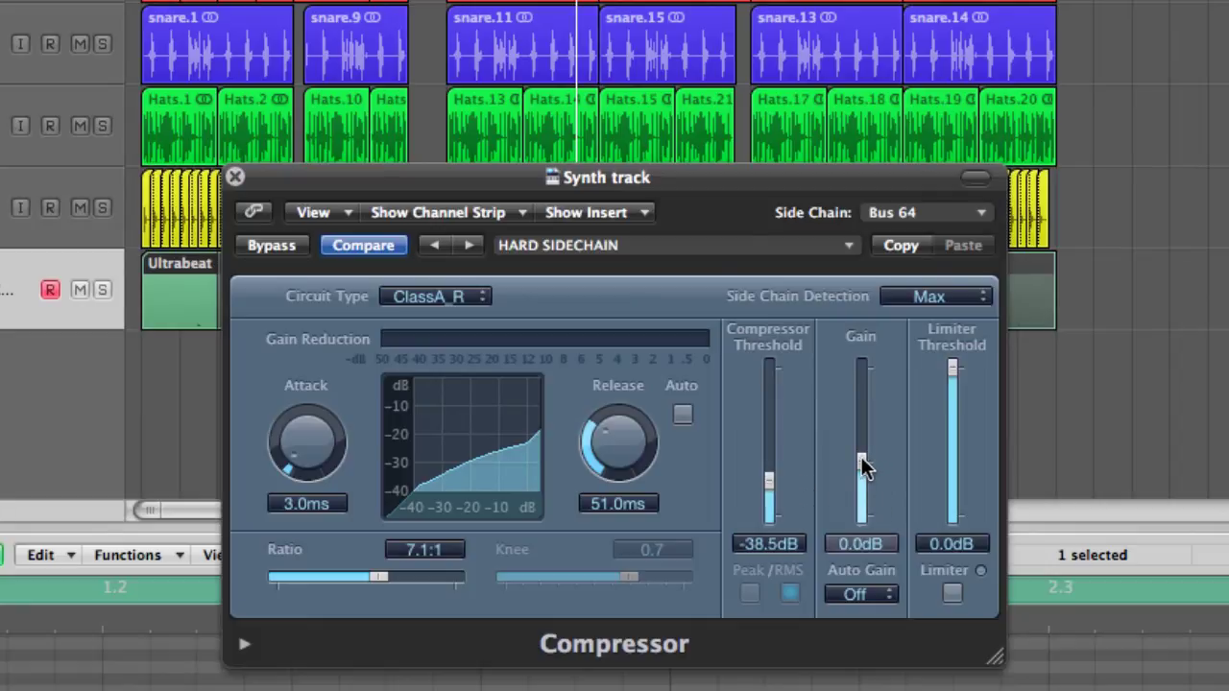
left_click_drag(861, 457, 861, 444)
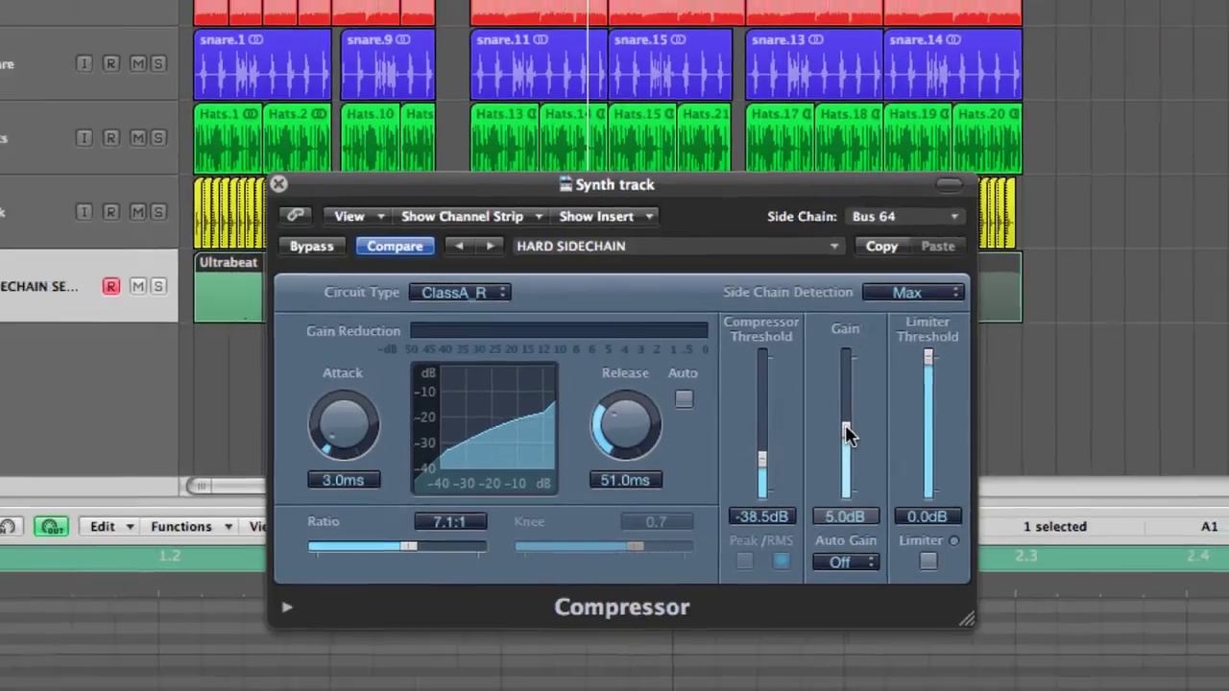
left_click_drag(861, 443, 861, 447)
left_click_drag(798, 378, 795, 378)
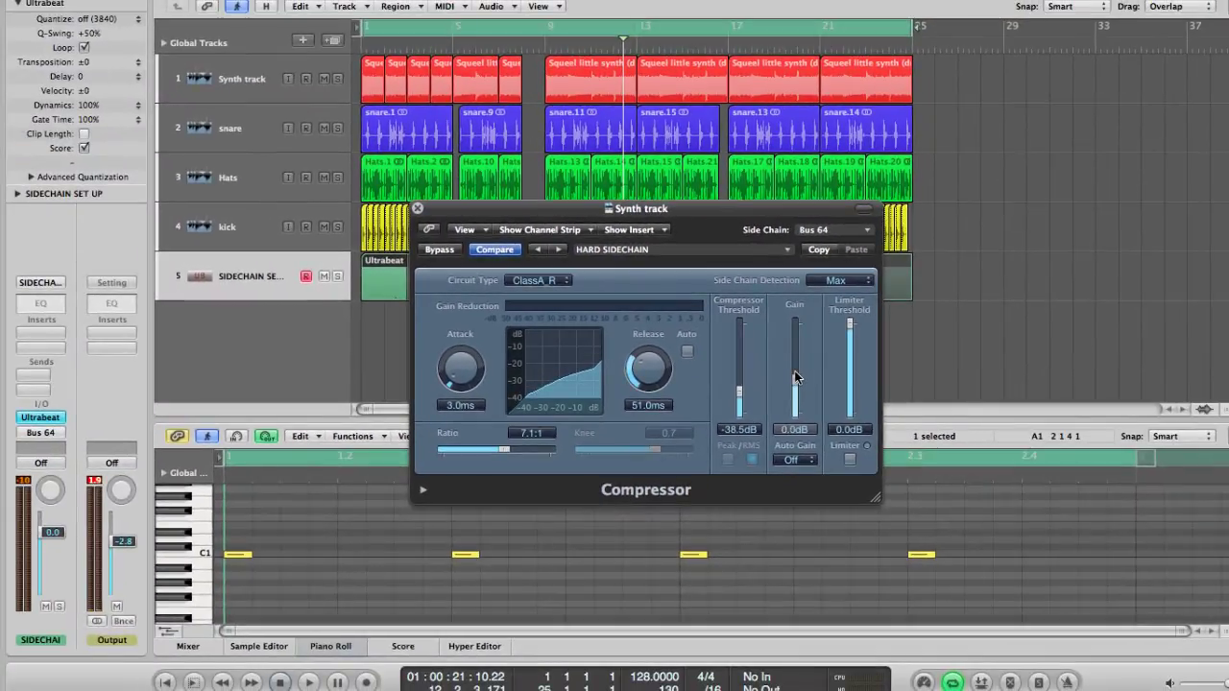
- Program Ultrabeat Kick 1 triggers on steps 1 and 5 in the step sequencer
left_click(417, 207)
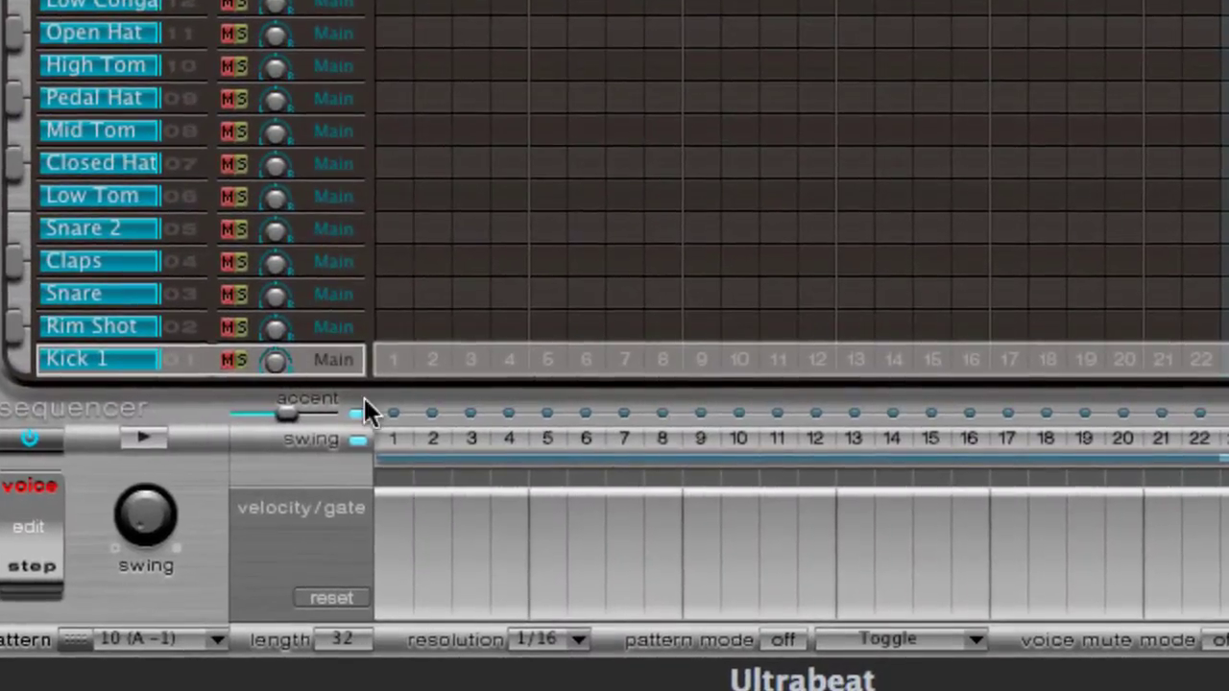
left_click(389, 363)
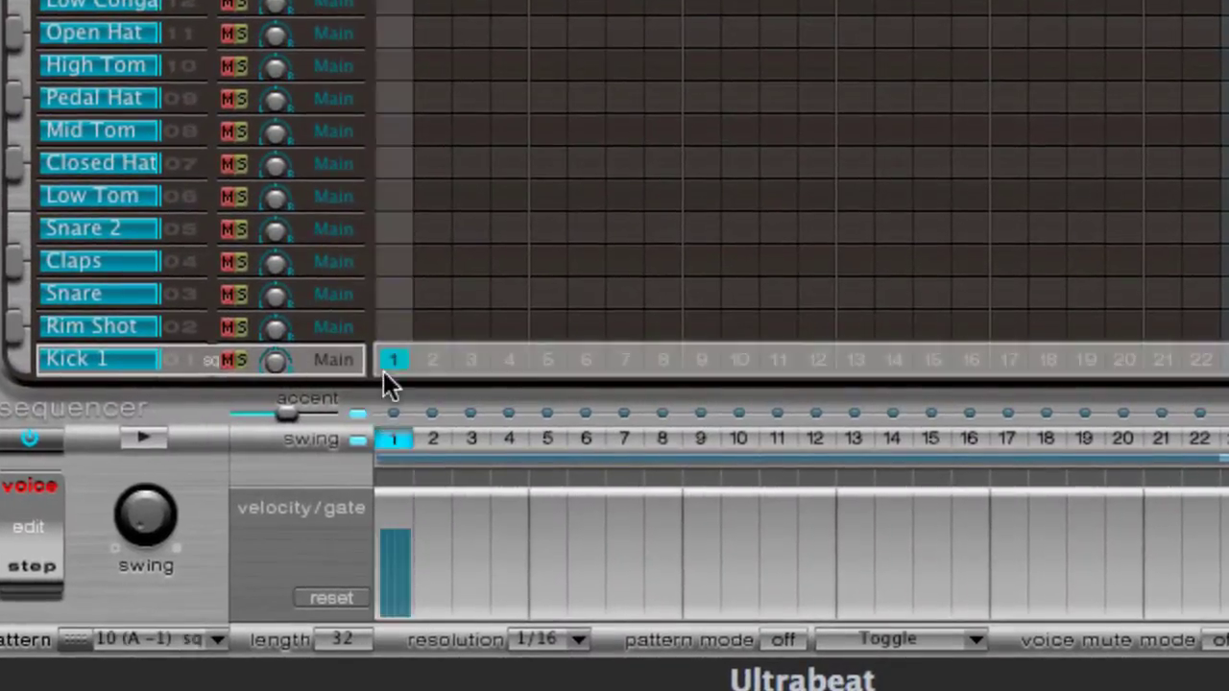
left_click(545, 362)
left_click(702, 362)
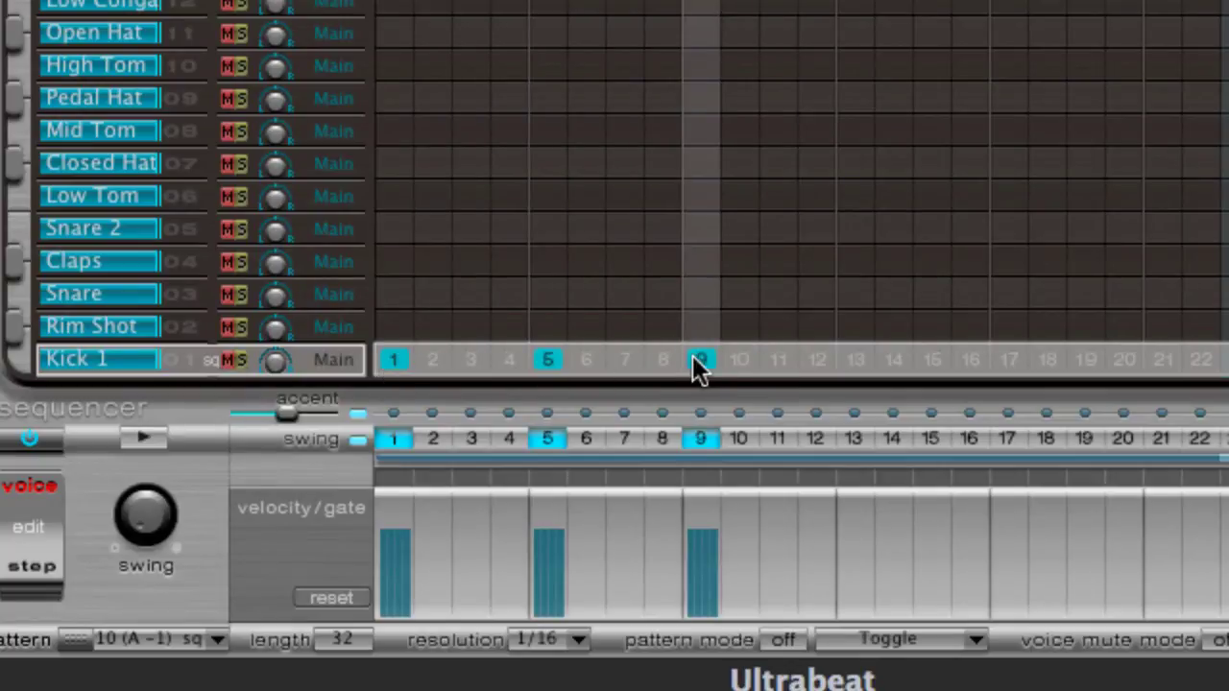
left_click(702, 363)
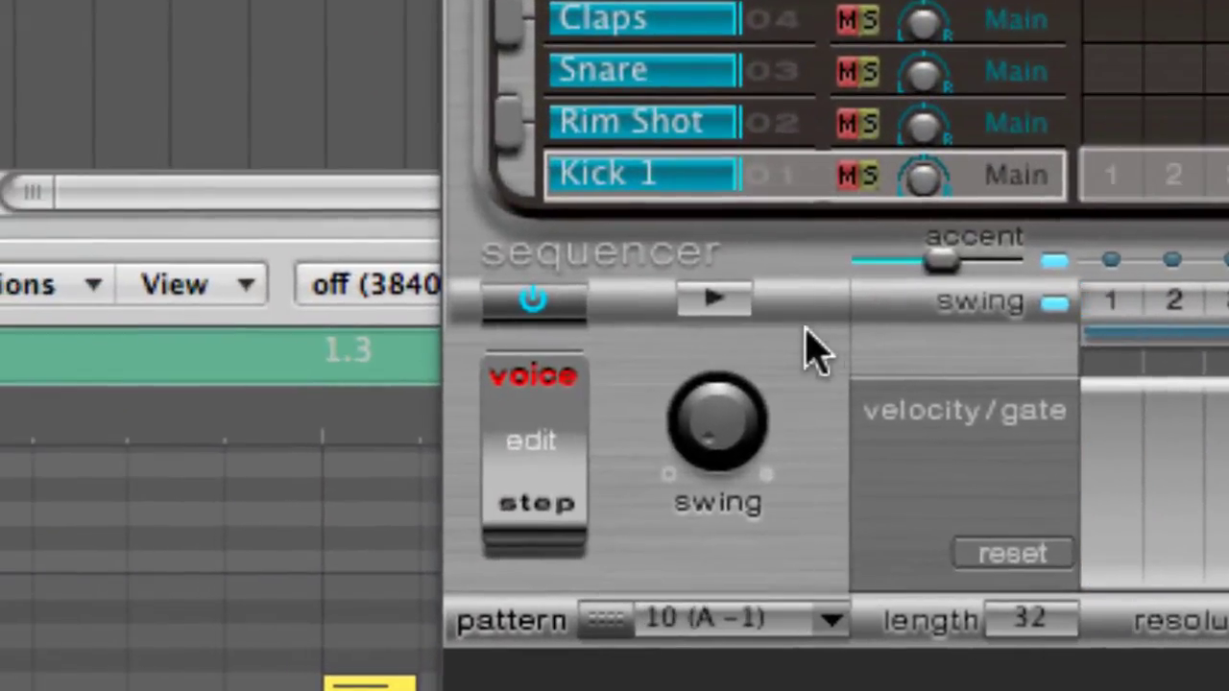
- Drag the kick pattern onto the Ultrabeat track as a region, then toggle step 2 on and off
left_click_drag(608, 626, 177, 0)
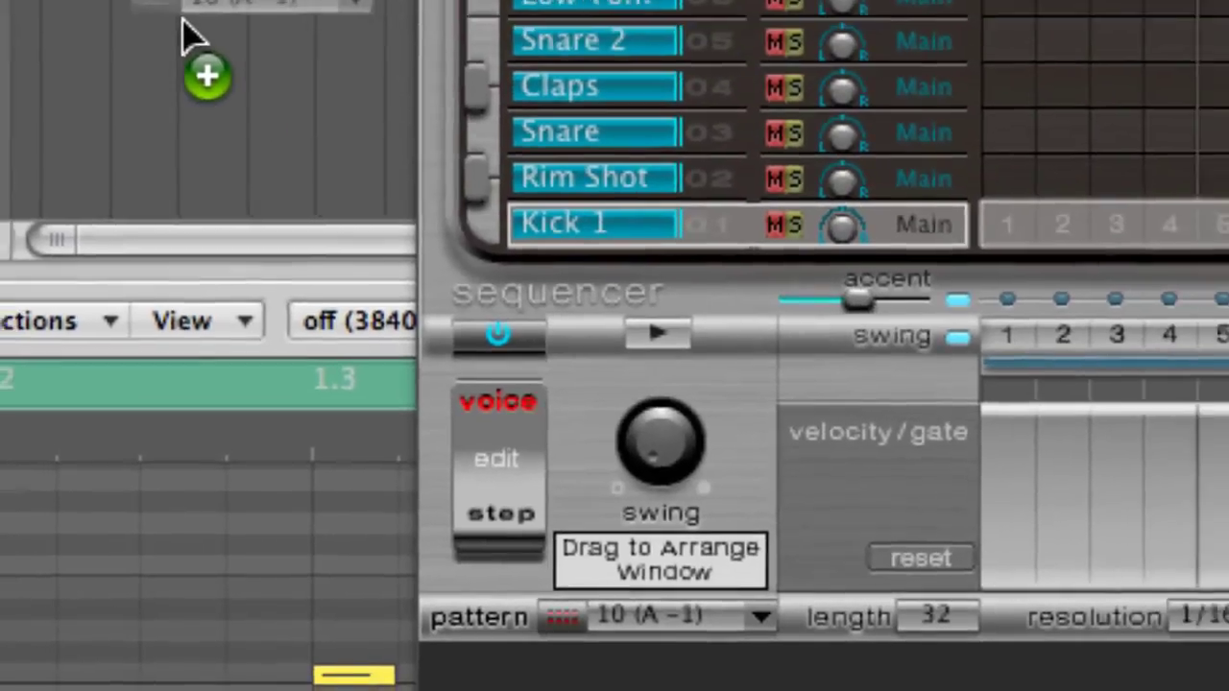
left_click_drag(177, 43, 155, 177)
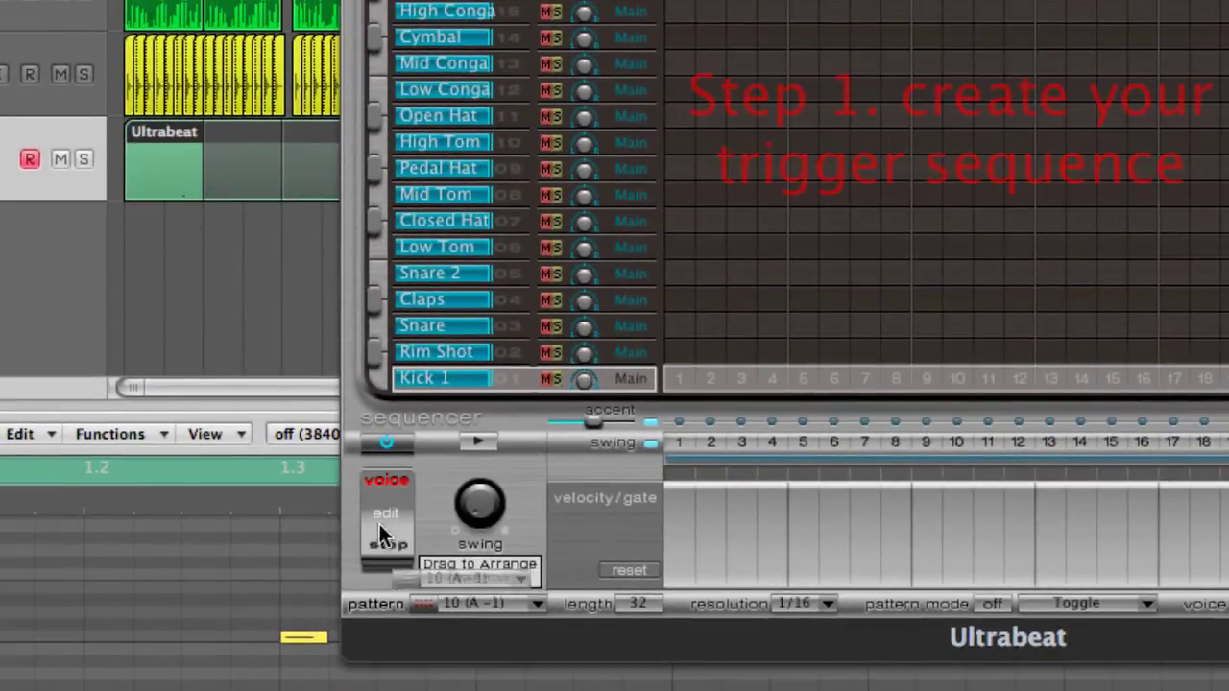
left_click(700, 380)
left_click(700, 380)
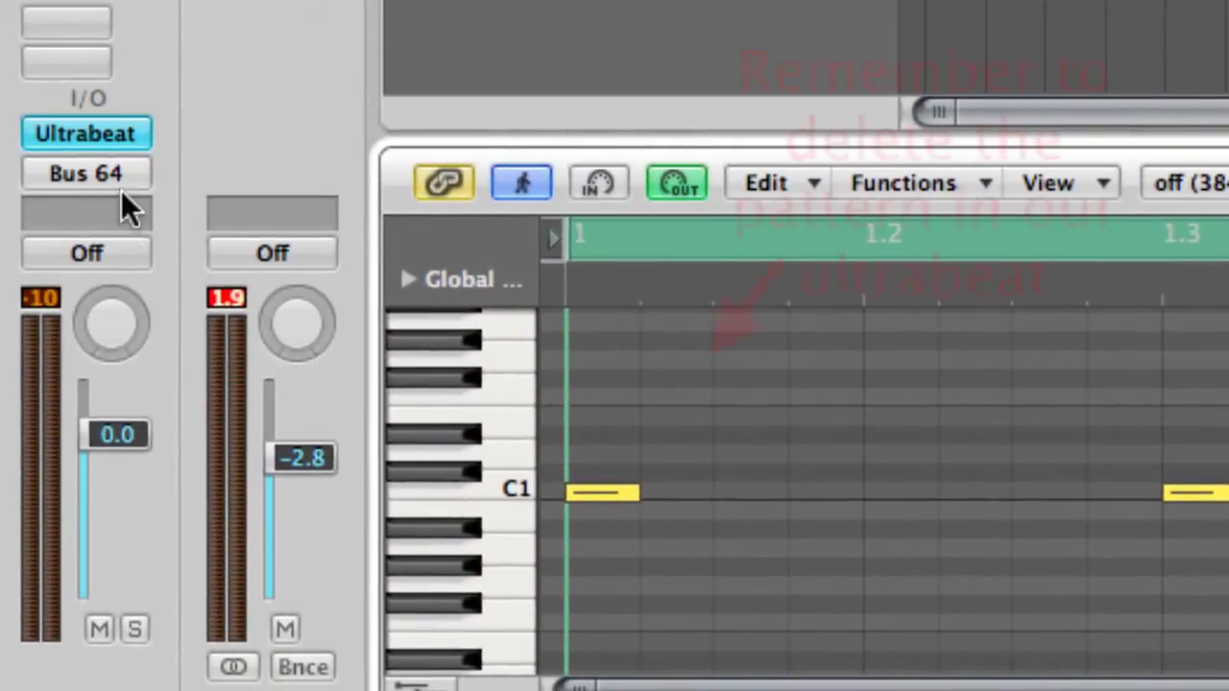
- Confirm the Ultrabeat track outputs to Bus 64, then show and hide the Mixer
left_click(125, 174)
mouse_move(157, 324)
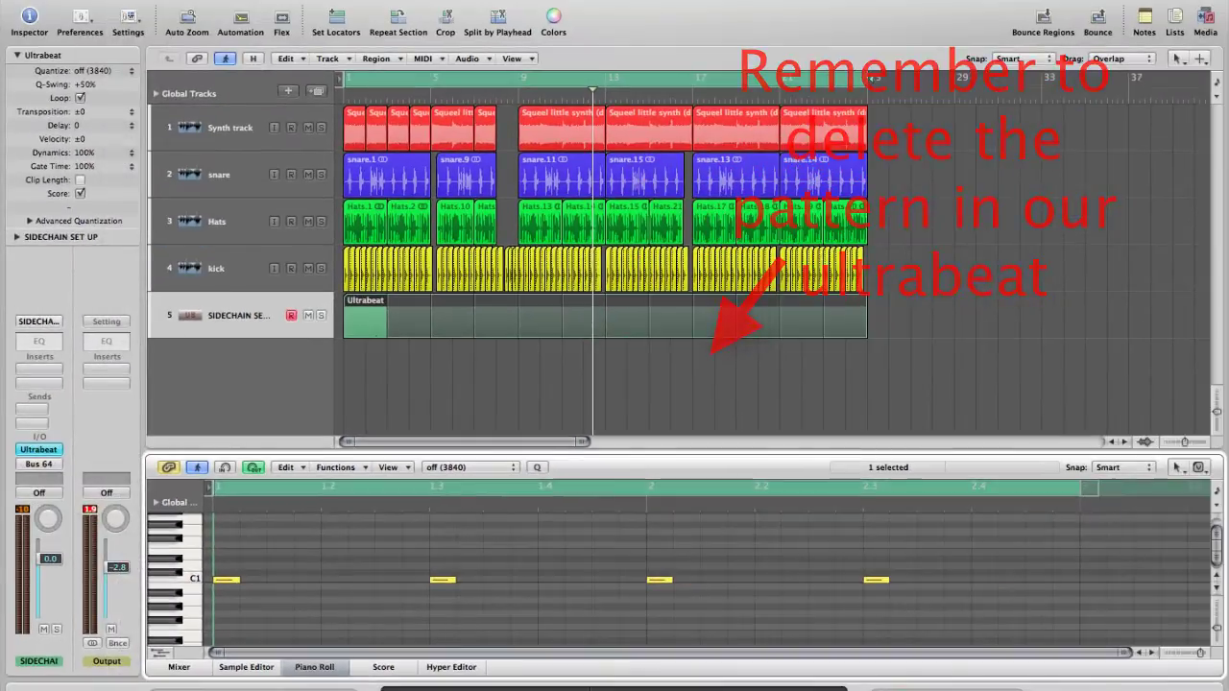
key("x")
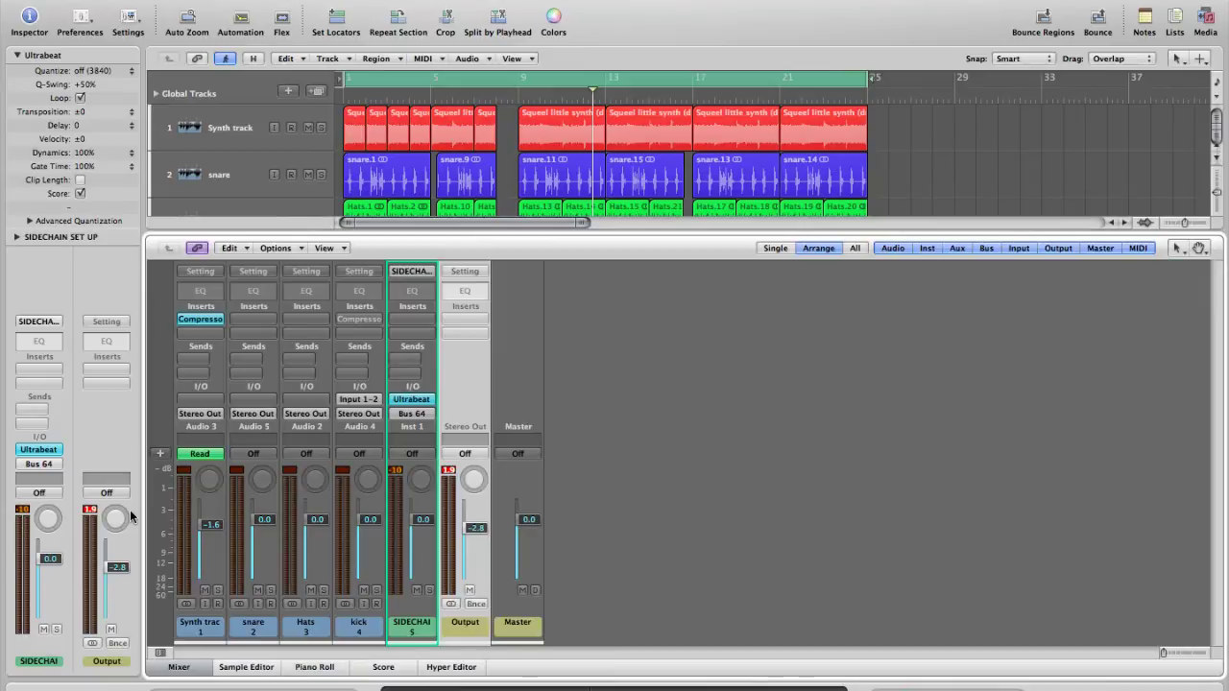
key("x")
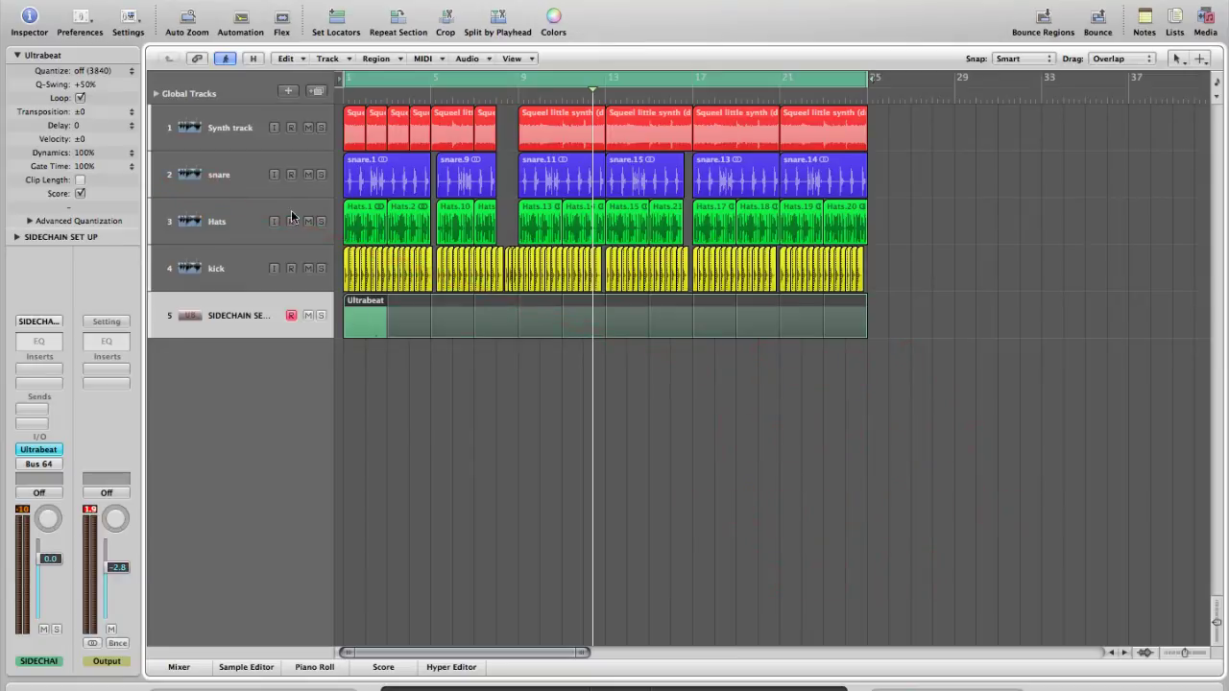
- Reload the HARD SIDECHAIN preset (1.5 ms attack, -34.0 dB threshold) on the Synth Compressor, keyed from Bus 64
left_click(231, 127)
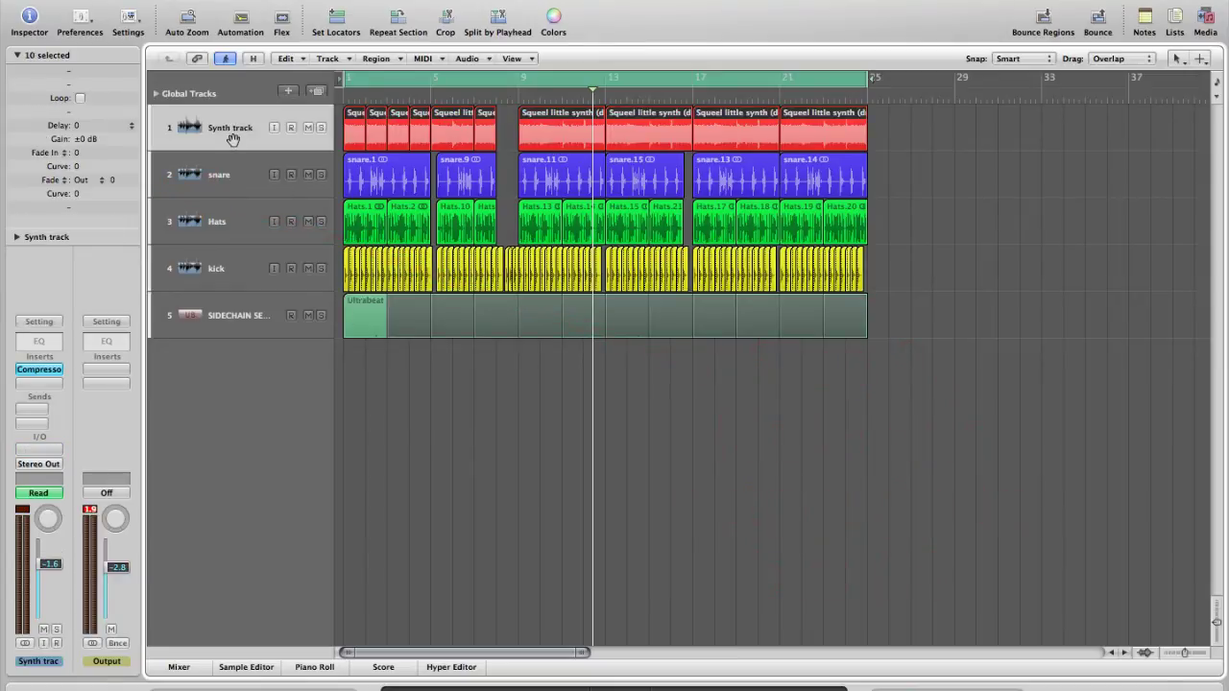
left_click(47, 372)
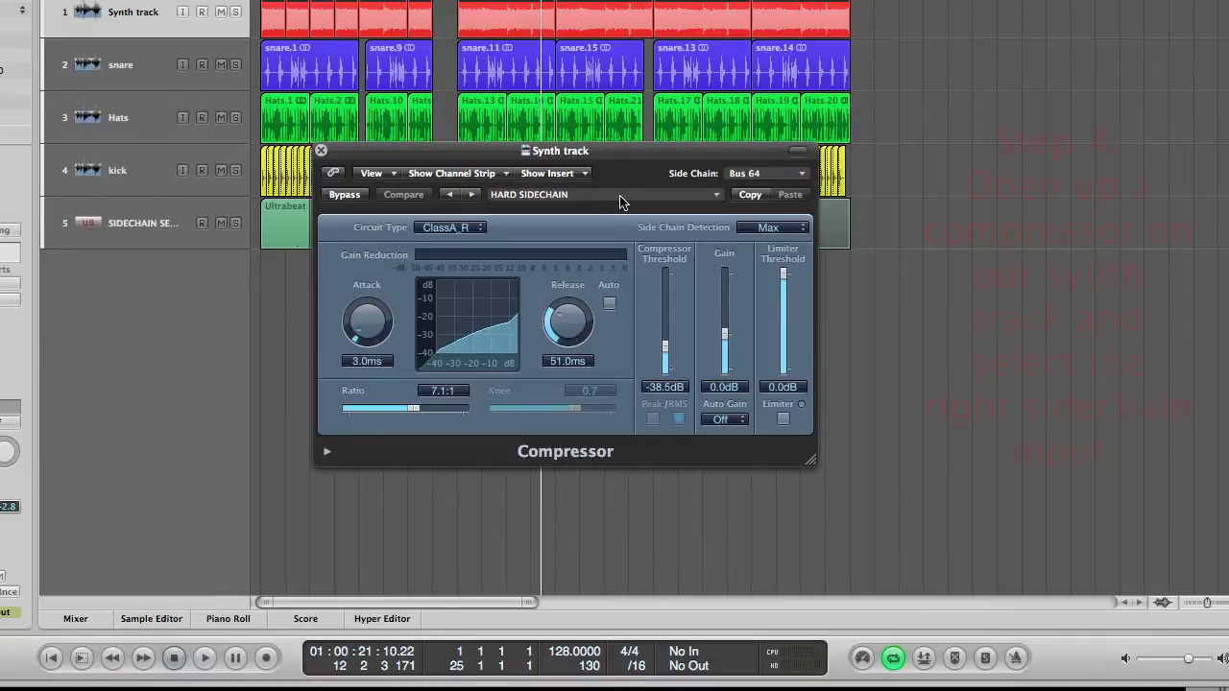
left_click(426, 154)
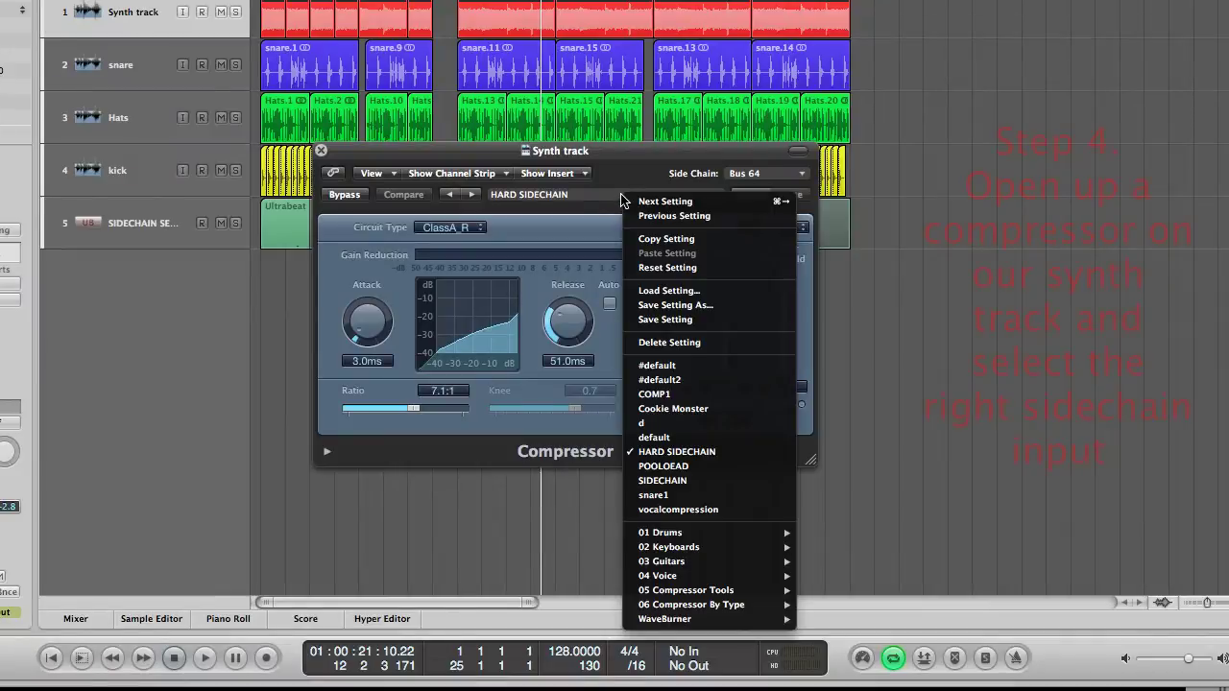
left_click(704, 452)
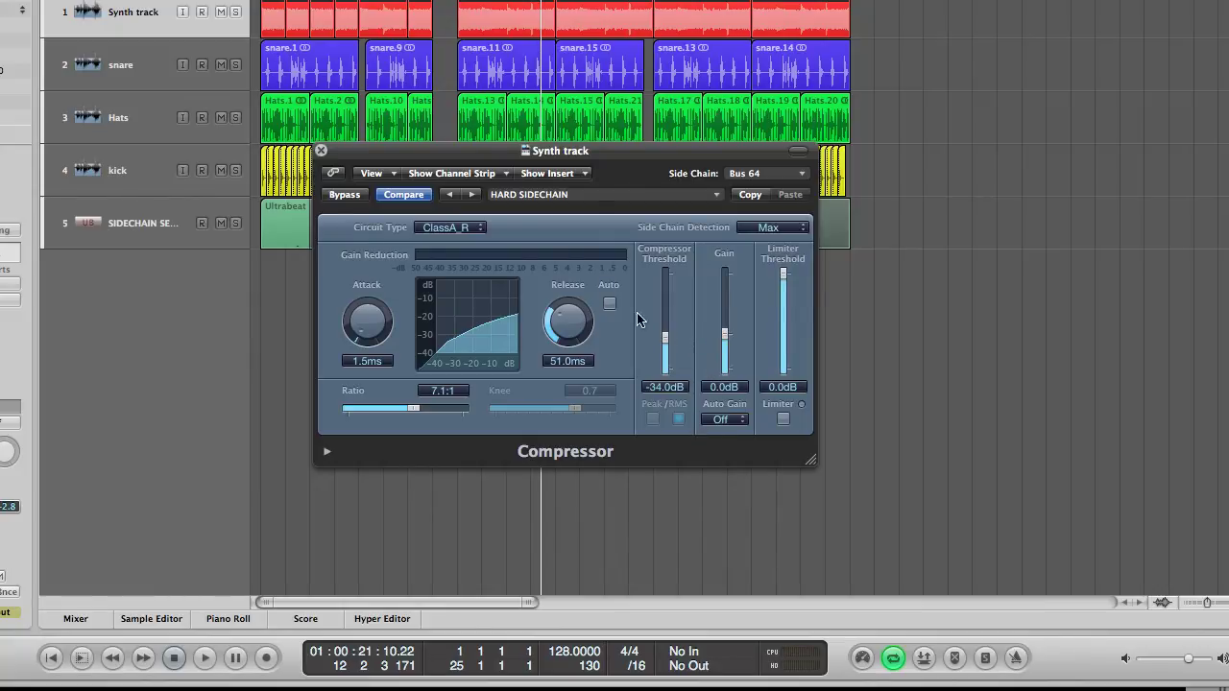
left_click(321, 152)
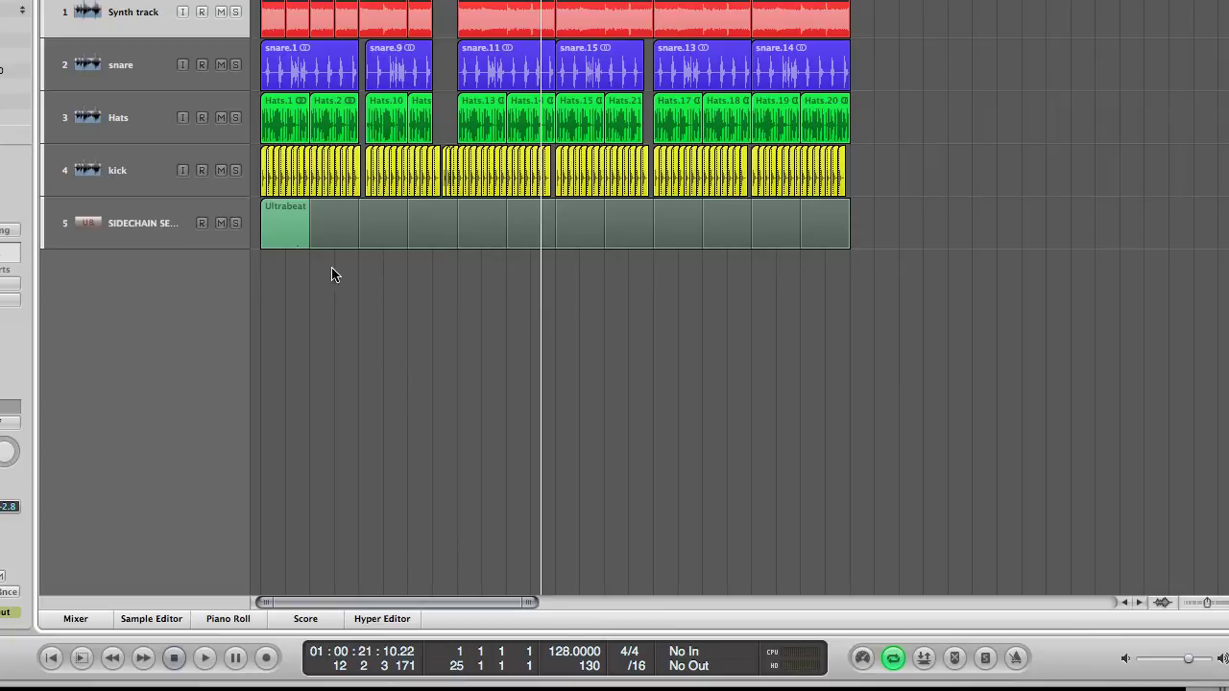
- Open the Ultrabeat region in the Piano Roll with the Velocity Tool active
double_click(280, 222)
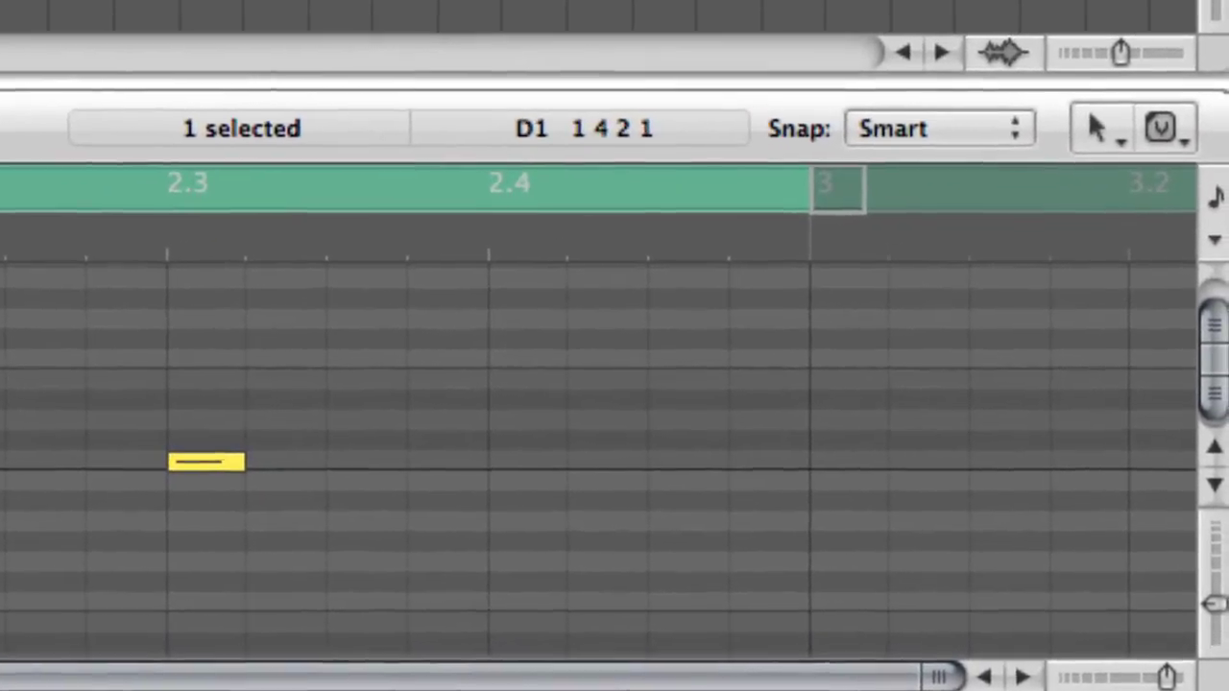
left_click(1160, 128)
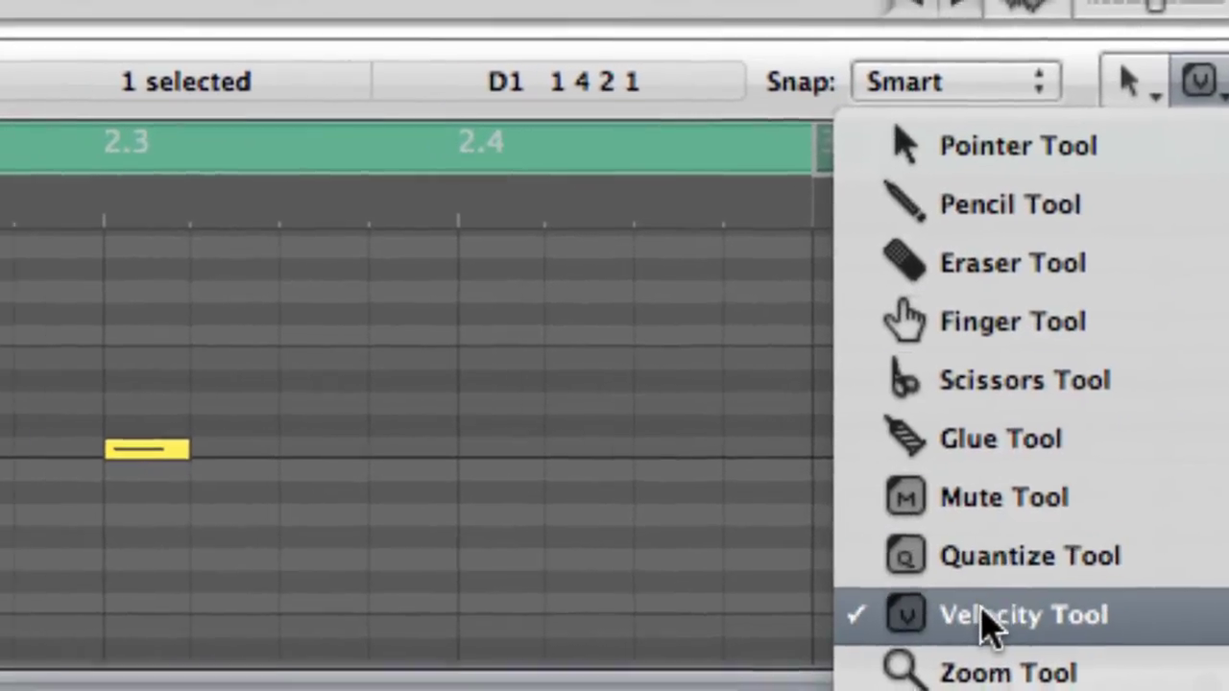
left_click(984, 614)
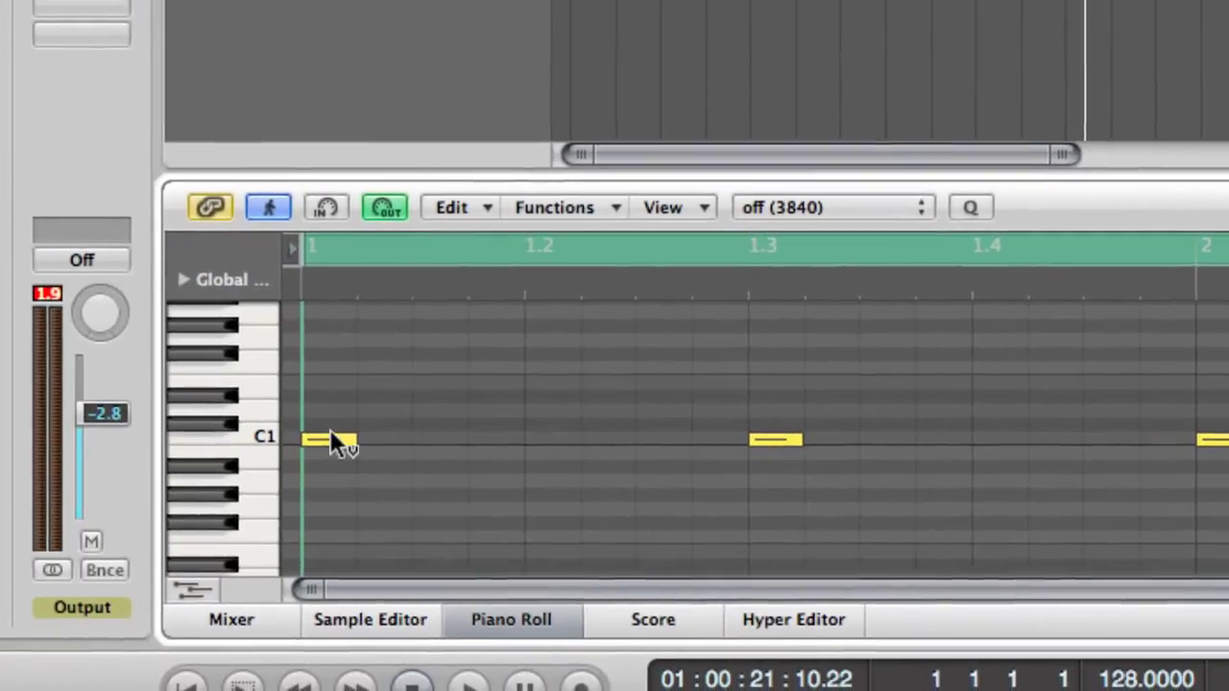
- Drag the first C1 note's velocity down, then up to 127, then undo the change
left_click_drag(331, 440, 489, 629)
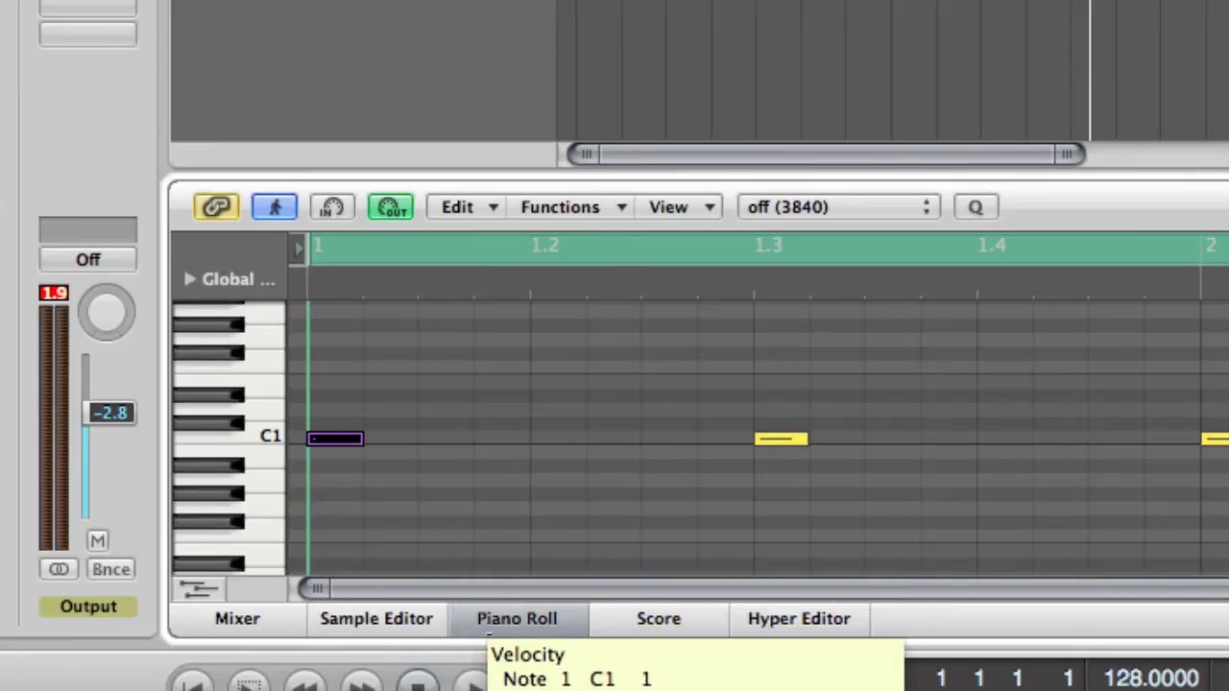
left_click_drag(489, 637, 461, 354)
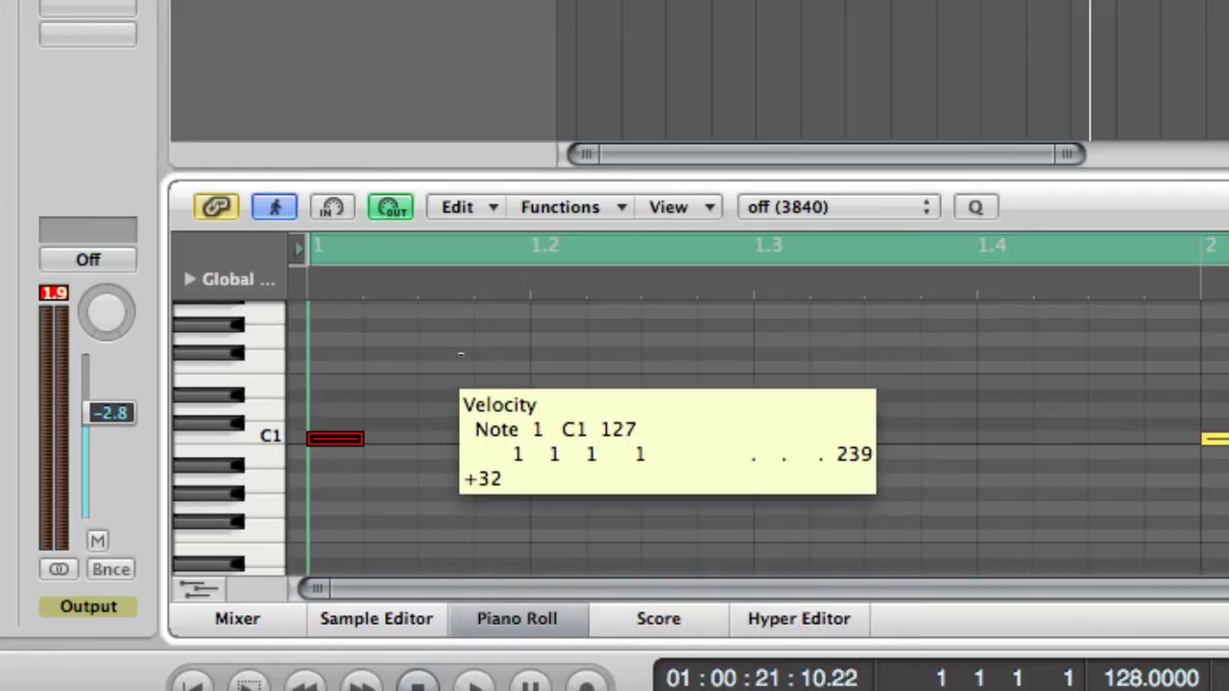
left_click_drag(461, 354, 459, 355)
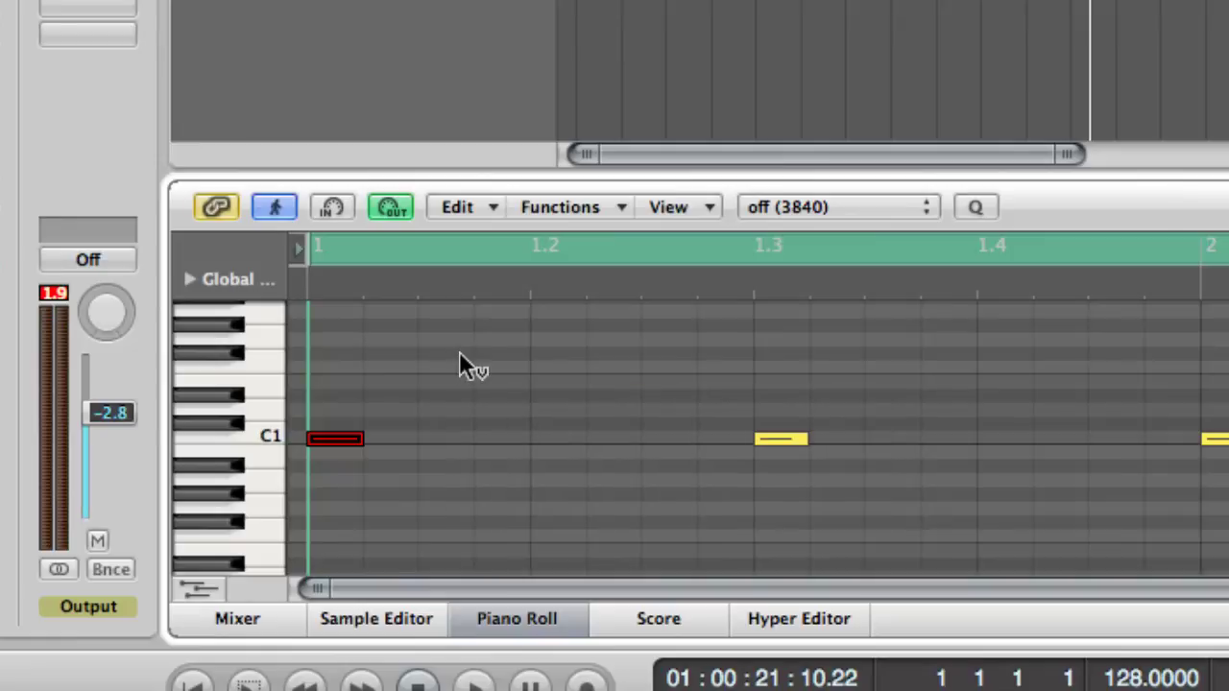
key("super+z")
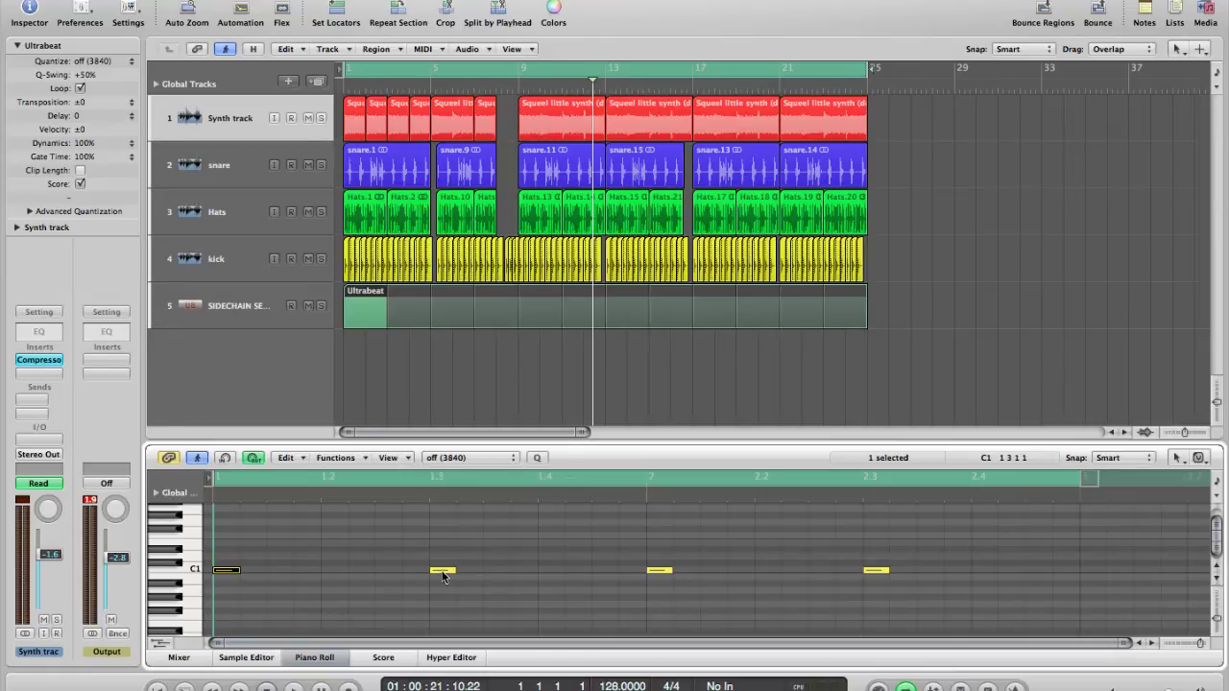
- Lower the velocities of the C1 trigger notes at 1.3 and 2.3
left_click_drag(450, 574, 445, 604)
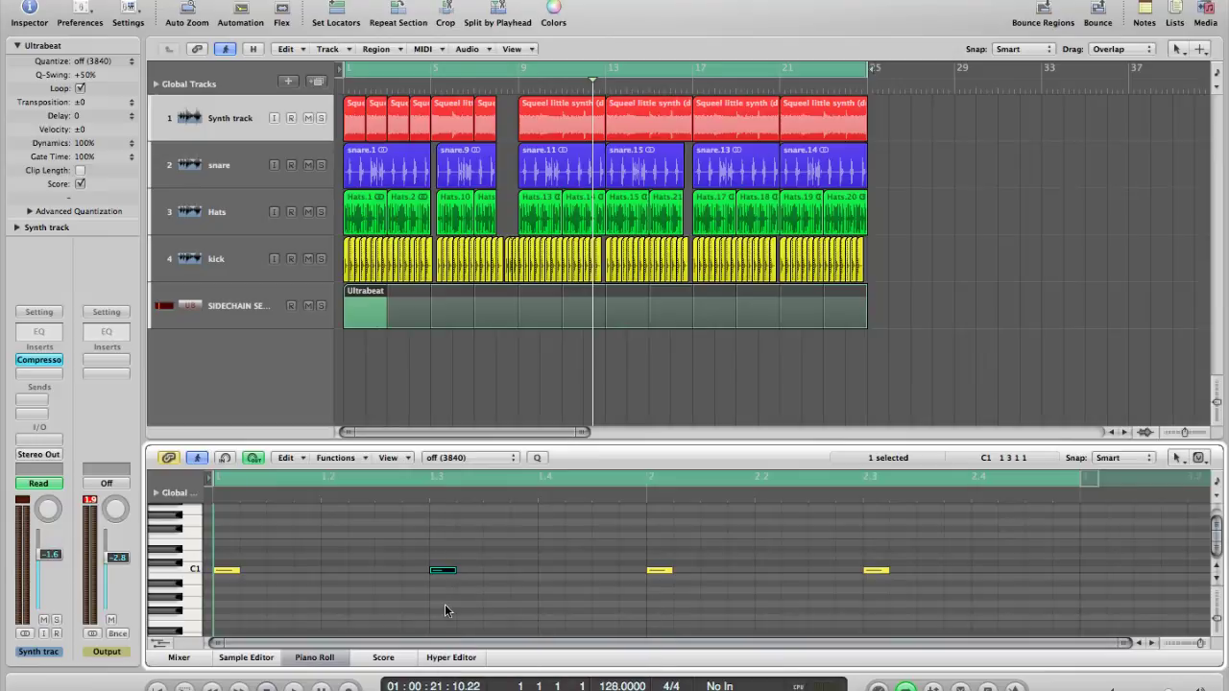
left_click_drag(876, 570, 928, 595)
left_click(927, 594)
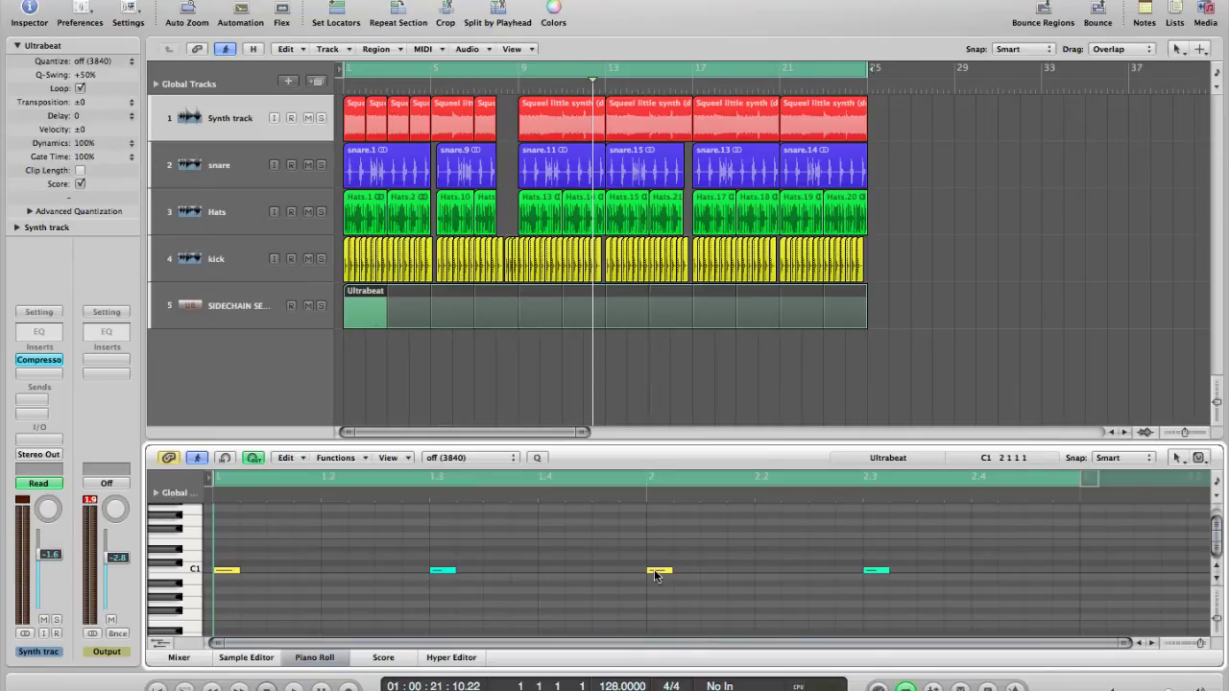
- Copy the bar 2 note to 1.4, raise the 2.2 note to velocity 127, and close the Piano Roll
left_click_drag(659, 571, 759, 573)
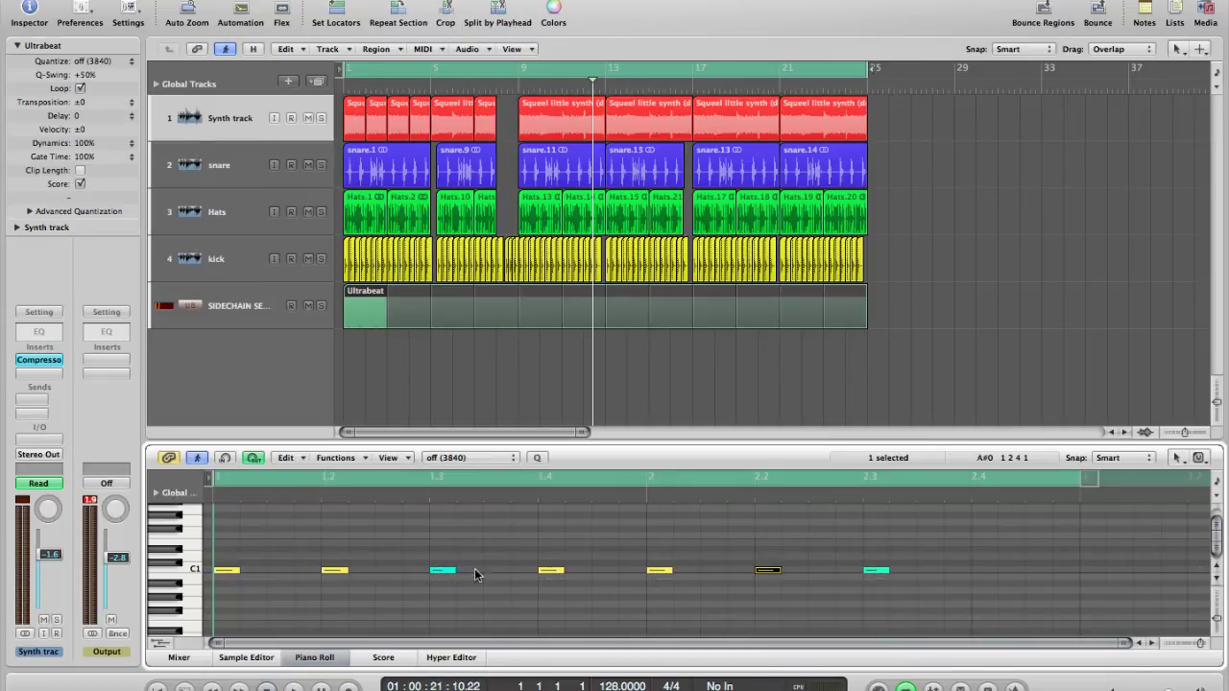
left_click(336, 570)
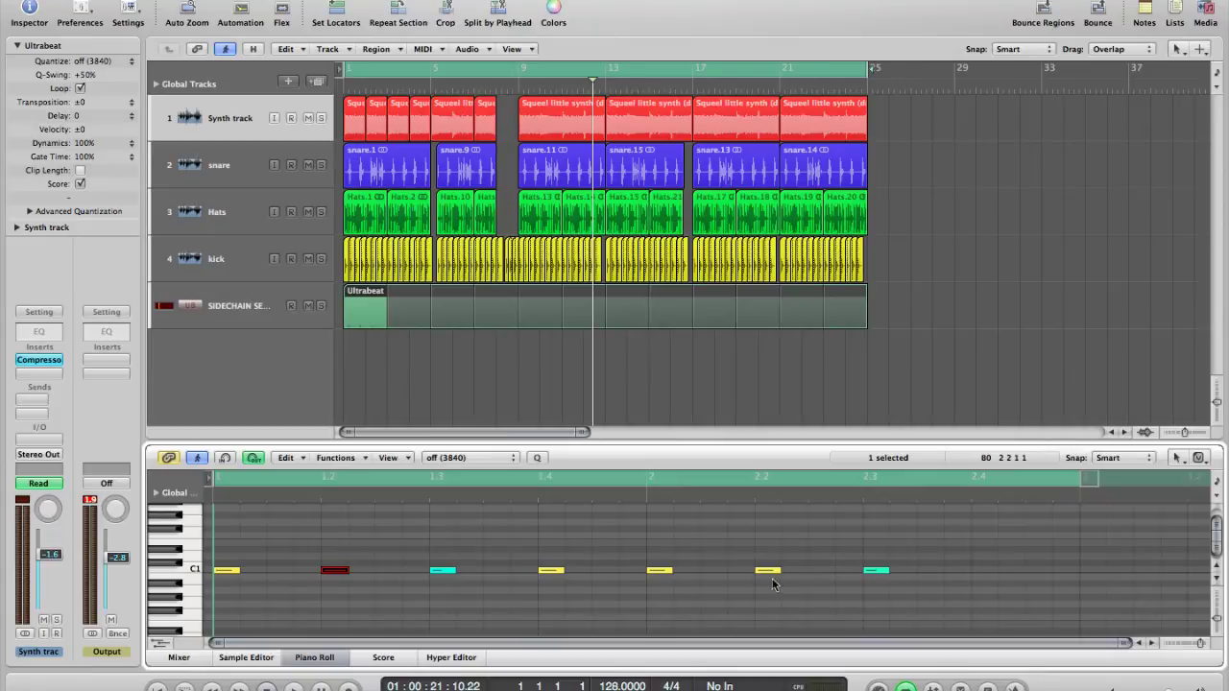
left_click_drag(771, 570, 734, 583)
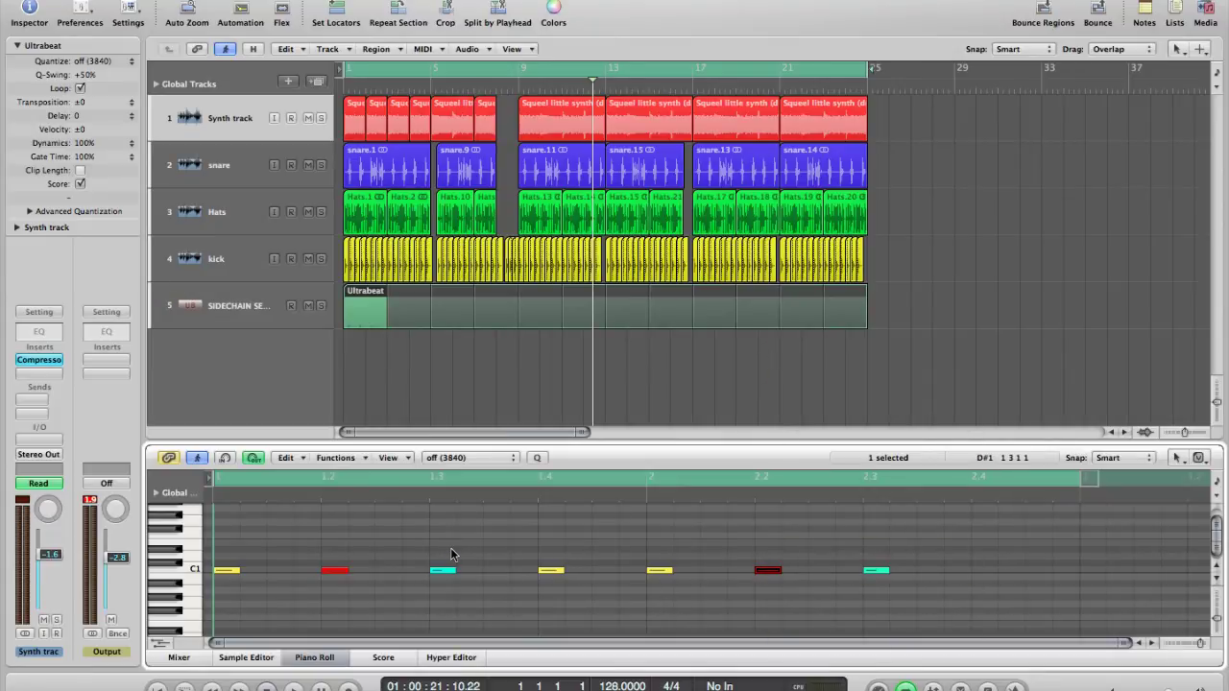
key("p")
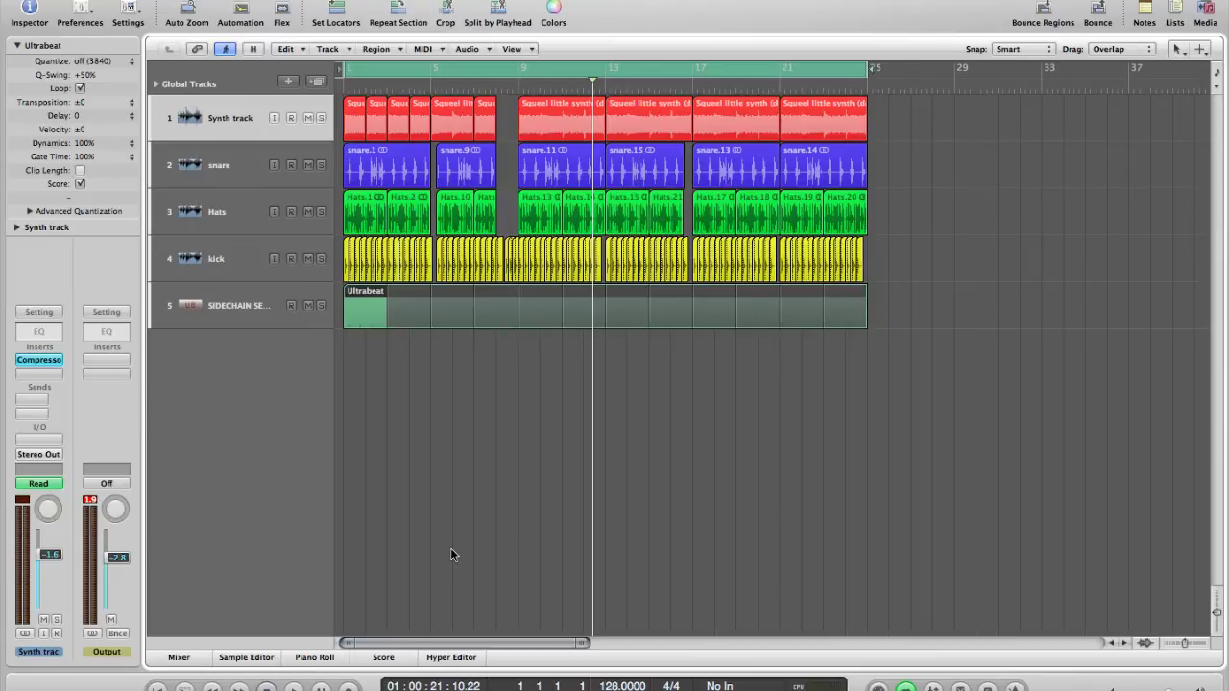